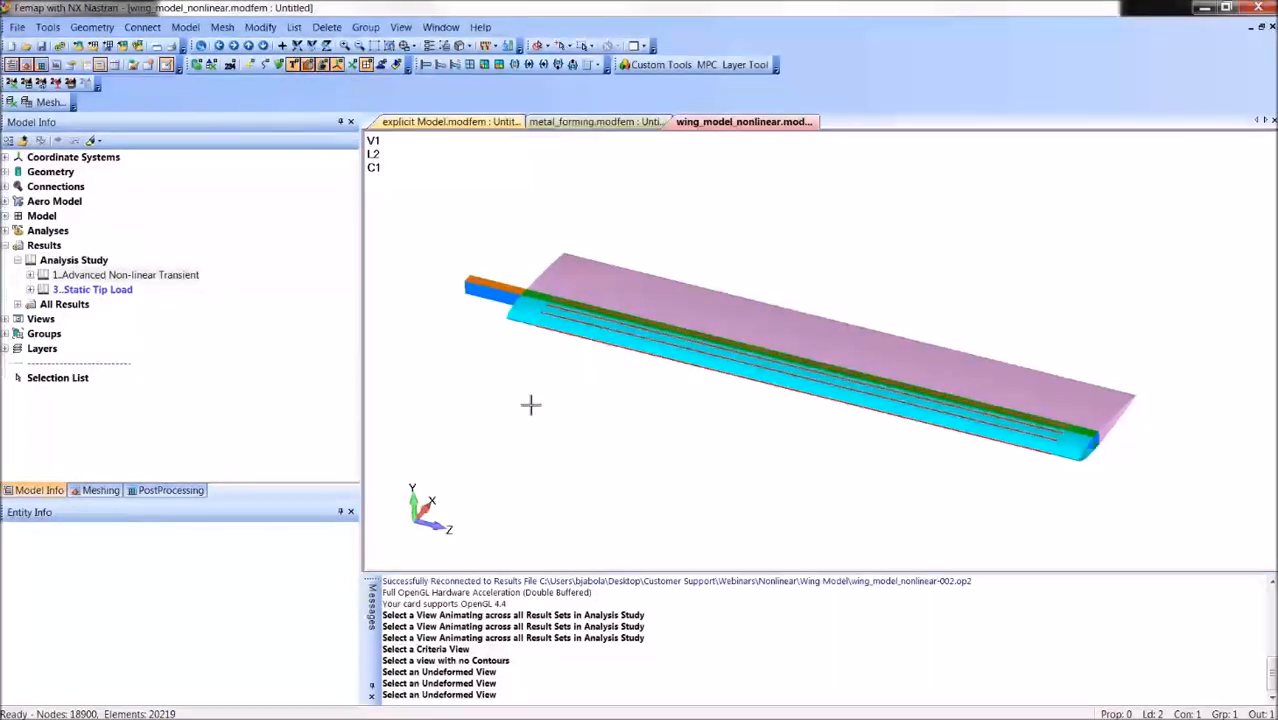
Step: Expand the Model branch and review its properties, layups and load sets
{"action": "left_click", "coordinate": [6, 216]}
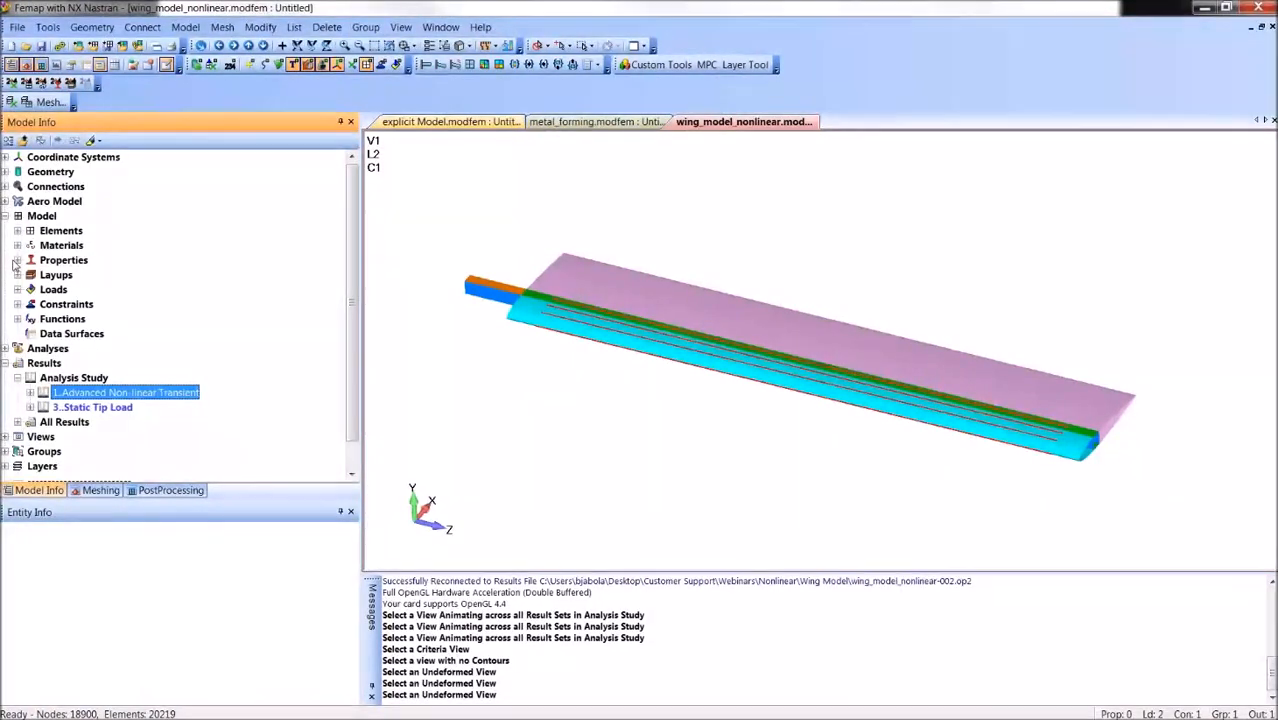
{"action": "left_click", "coordinate": [17, 260]}
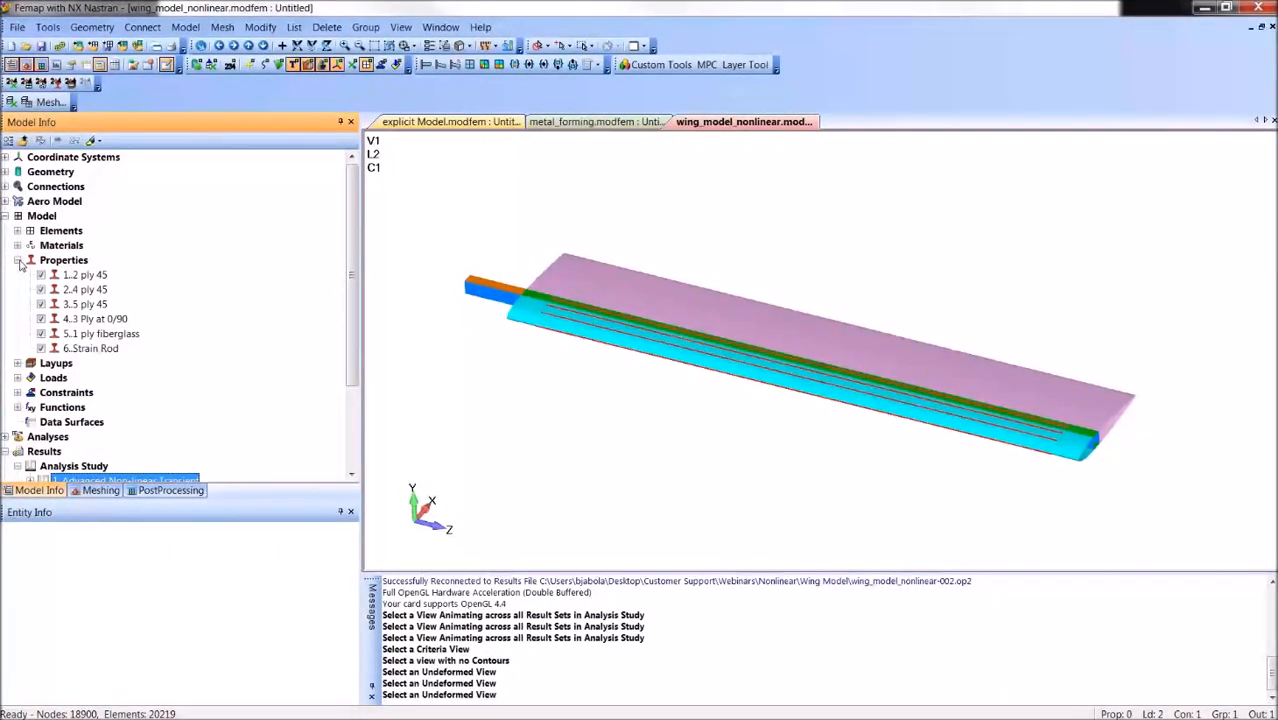
{"action": "left_click", "coordinate": [17, 363]}
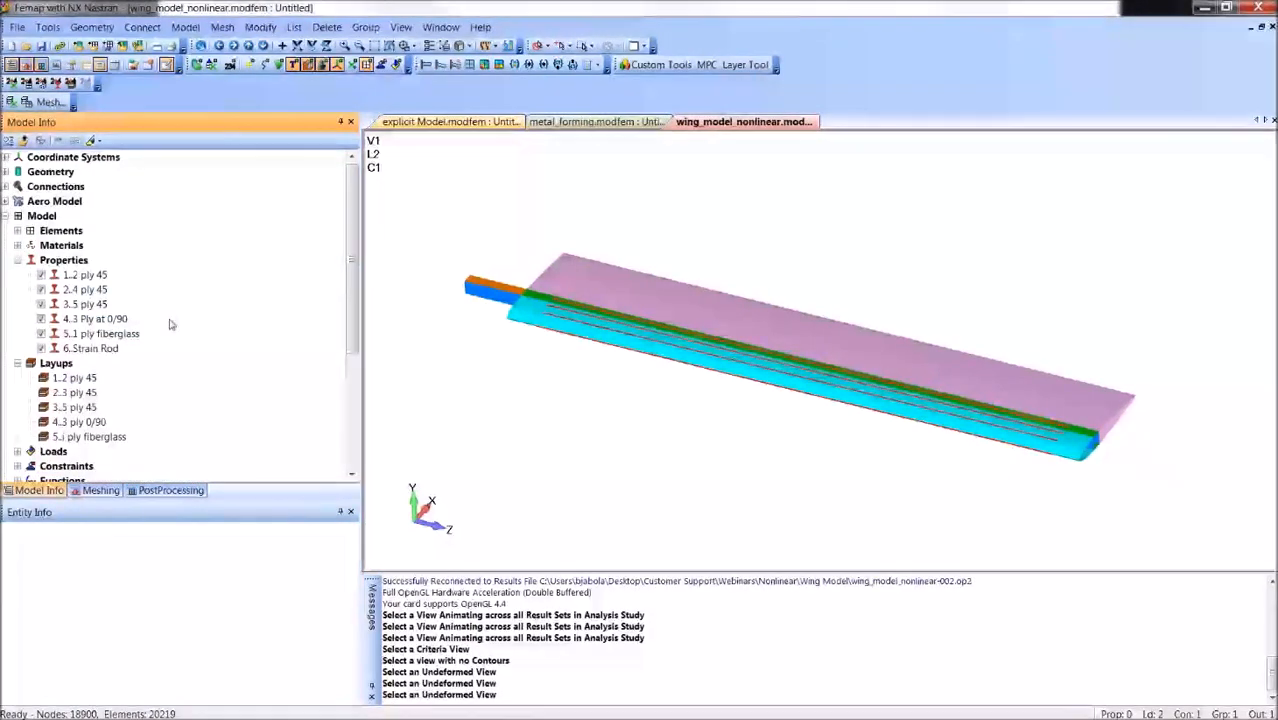
{"action": "scroll", "coordinate": [190, 311], "scroll_direction": "down", "scroll_amount": 2}
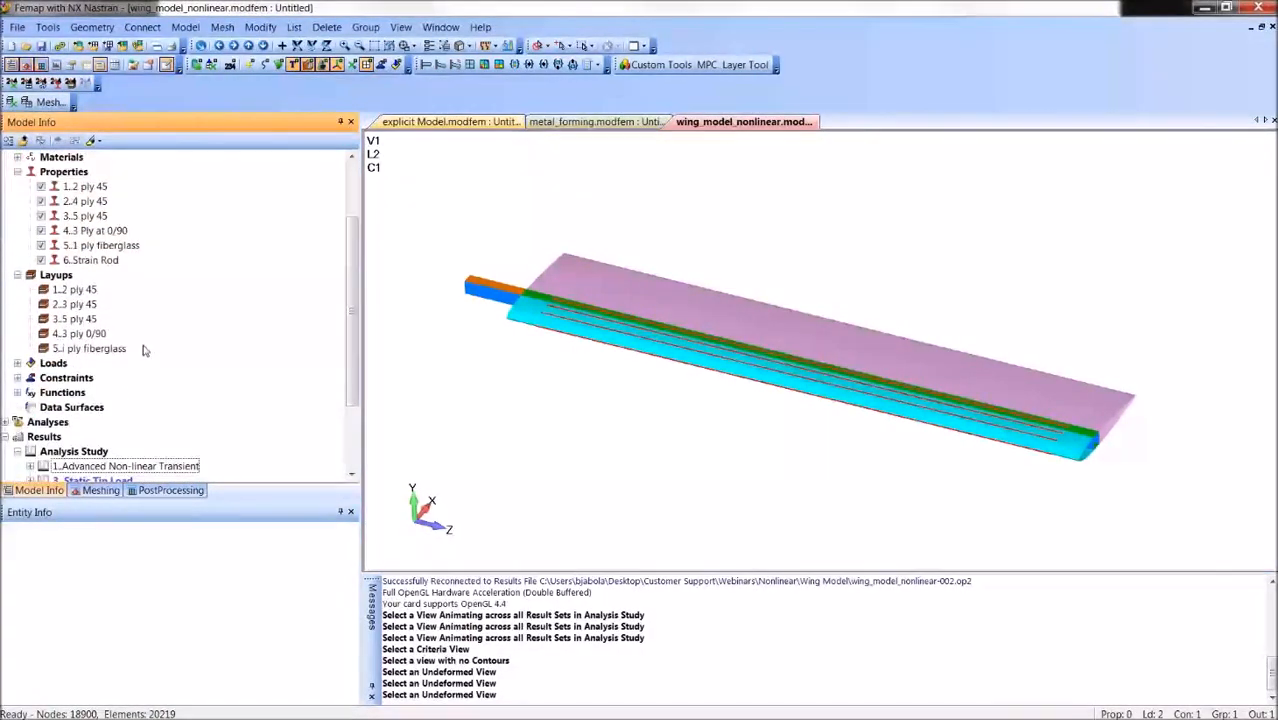
{"action": "left_click", "coordinate": [17, 363]}
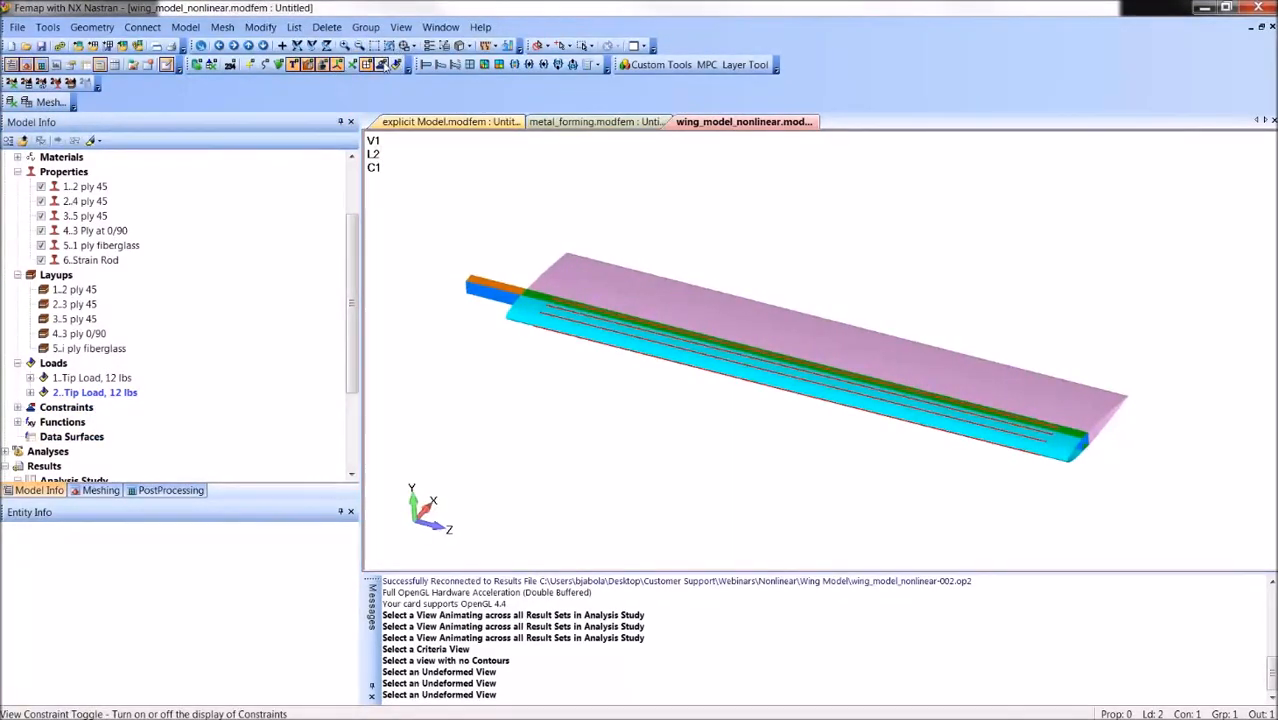
Step: Show the wing's constraints briefly, hide them again, and turn on the display of the loads at the tip
{"action": "left_click", "coordinate": [381, 64]}
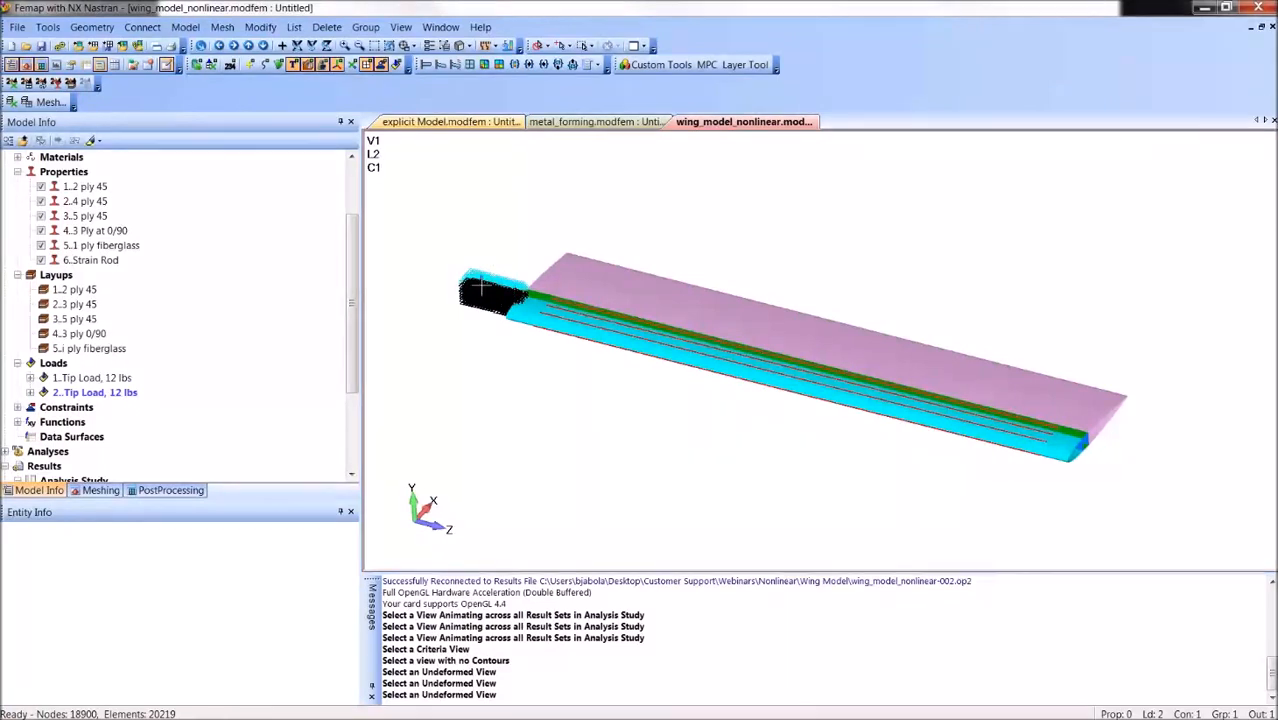
{"action": "left_click", "coordinate": [382, 66]}
{"action": "left_click", "coordinate": [396, 66]}
{"action": "middle_click_drag", "start_coordinate": [848, 396], "coordinate": [1084, 474]}
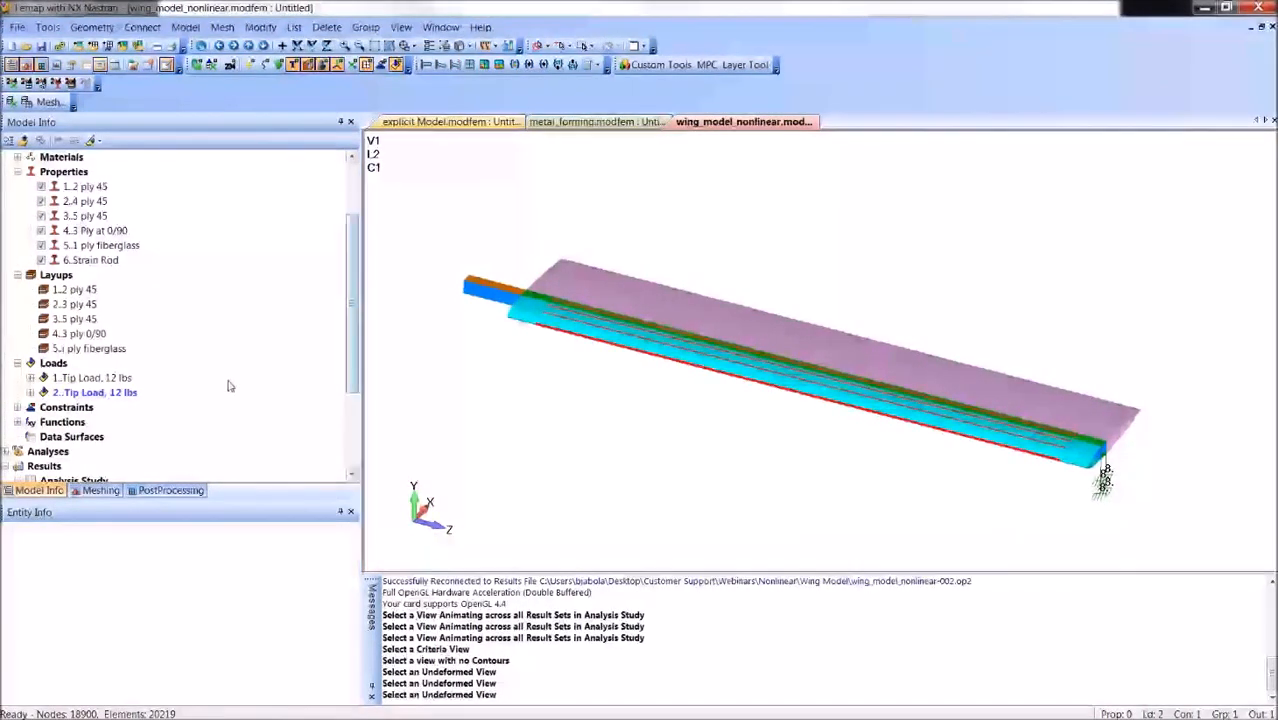
Step: Inspect the definition of the Dimensionless Function and close it without changes
{"action": "scroll", "coordinate": [213, 397], "scroll_direction": "down", "scroll_amount": 1}
{"action": "scroll", "coordinate": [213, 397], "scroll_direction": "down", "scroll_amount": 1}
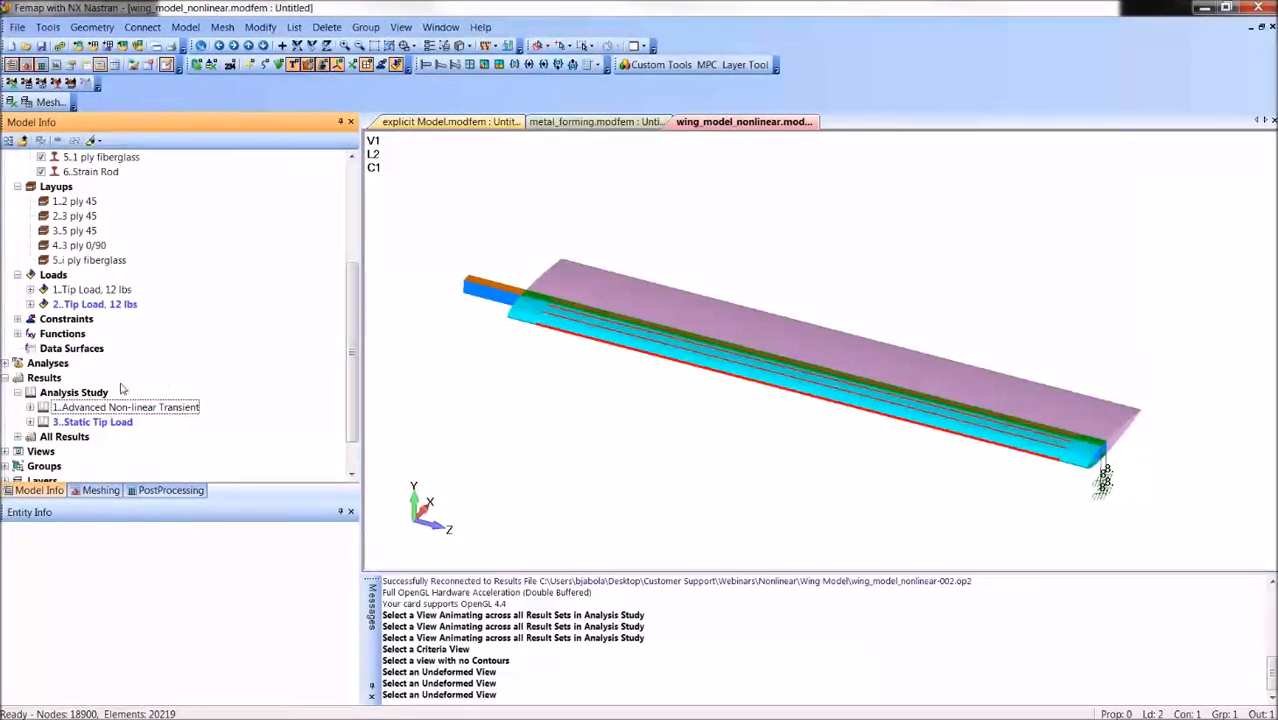
{"action": "left_click", "coordinate": [17, 333]}
{"action": "scroll", "coordinate": [214, 368], "scroll_direction": "up", "scroll_amount": 1}
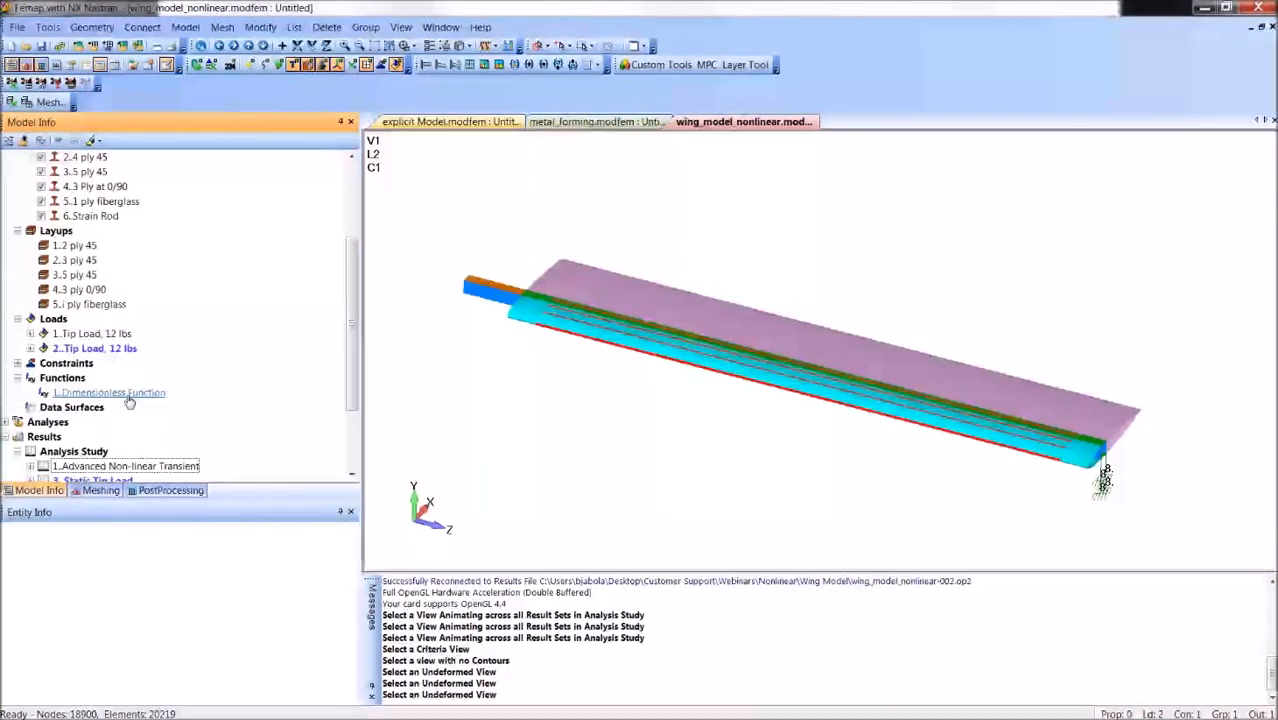
{"action": "right_click", "coordinate": [129, 397]}
{"action": "left_click", "coordinate": [160, 438]}
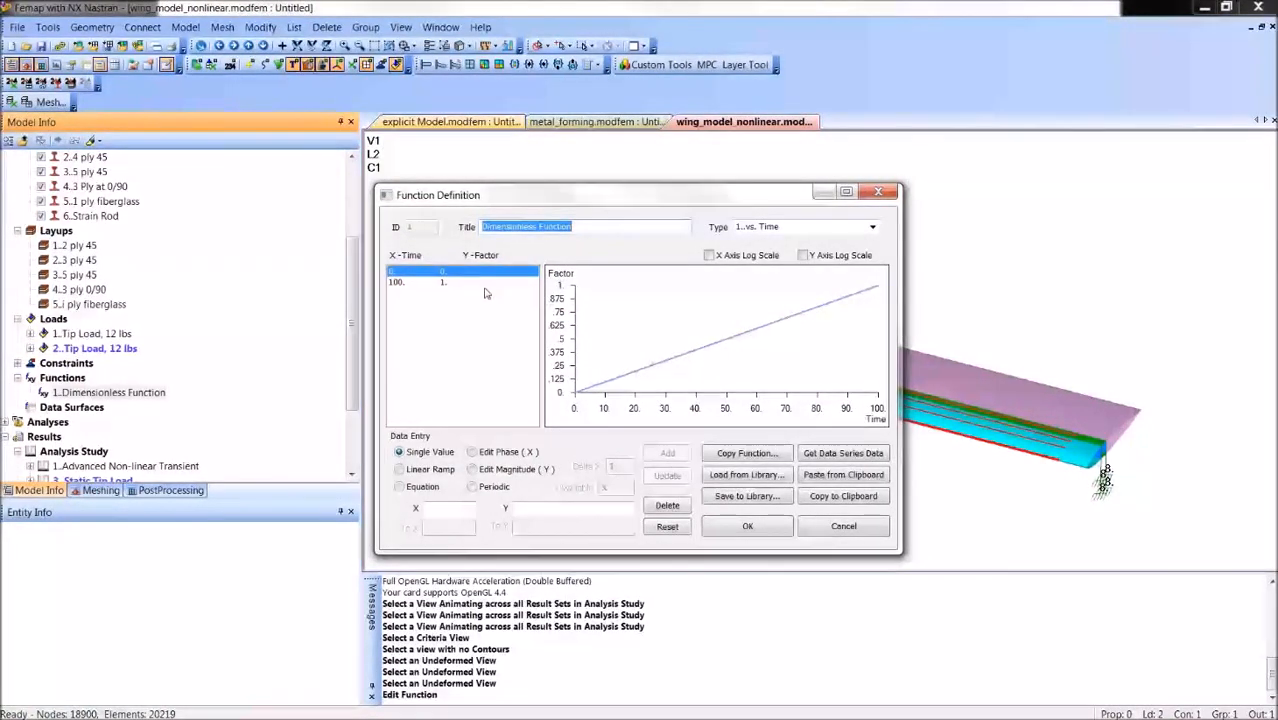
{"action": "left_click", "coordinate": [845, 527]}
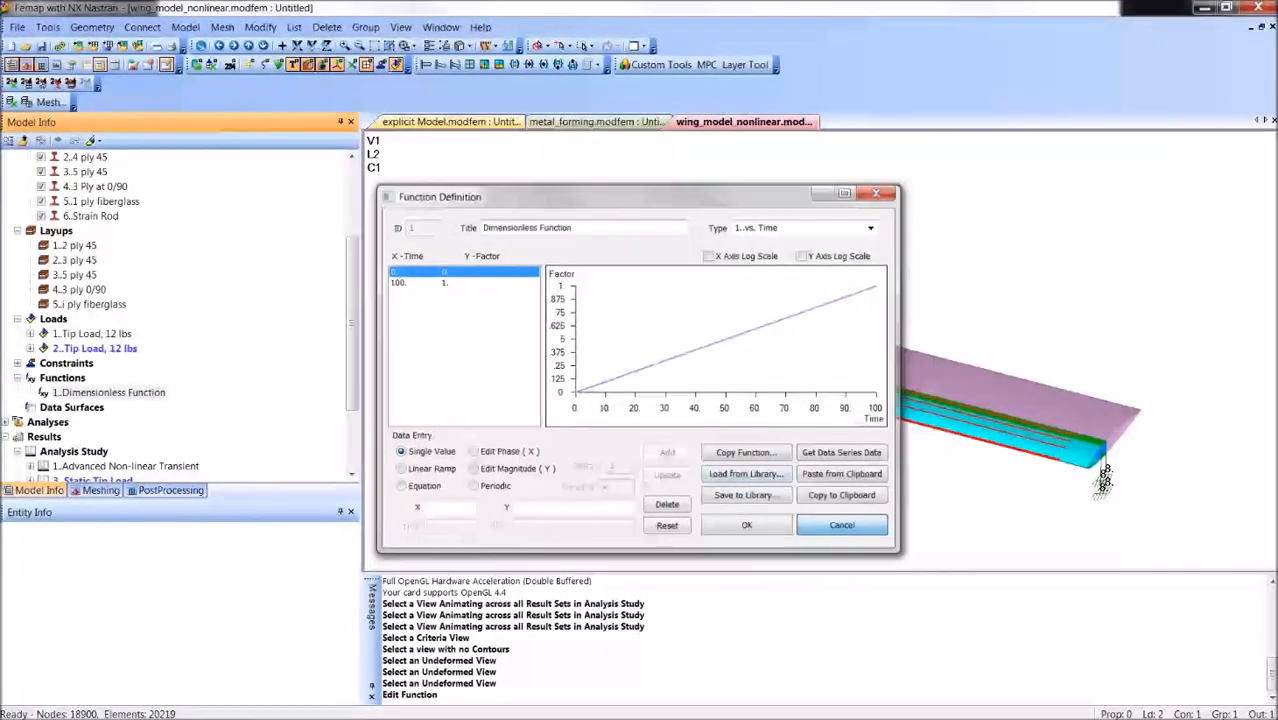
Step: Create an untitled analysis set with NX Nastran as the program and Advanced Nonlinear Transient as the analysis type
{"action": "scroll", "coordinate": [268, 394], "scroll_direction": "down", "scroll_amount": 1}
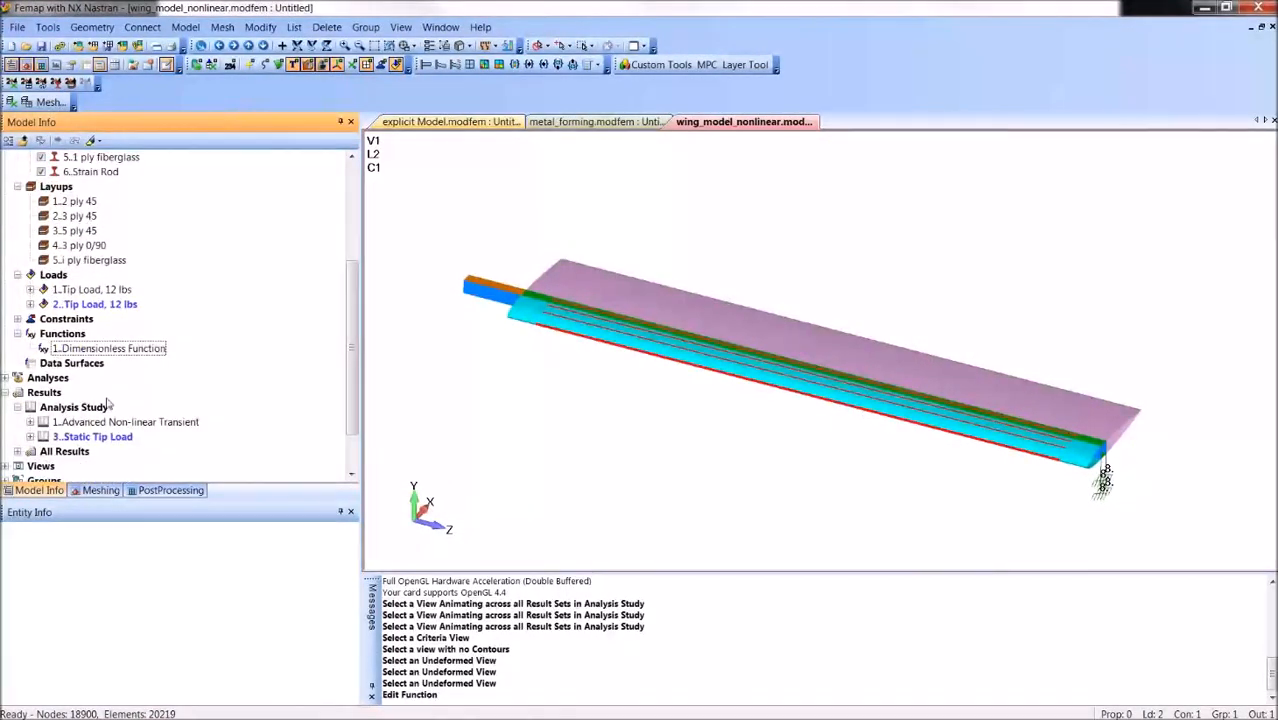
{"action": "left_click", "coordinate": [6, 378]}
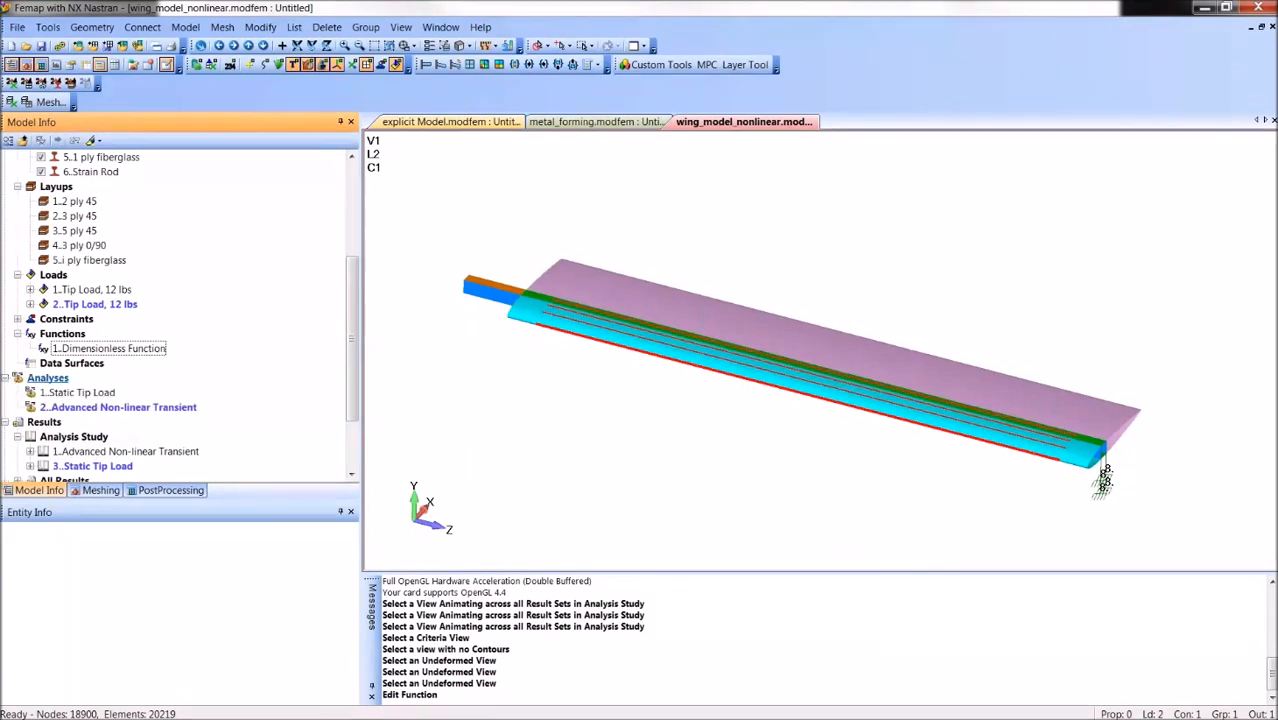
{"action": "left_click", "coordinate": [74, 394]}
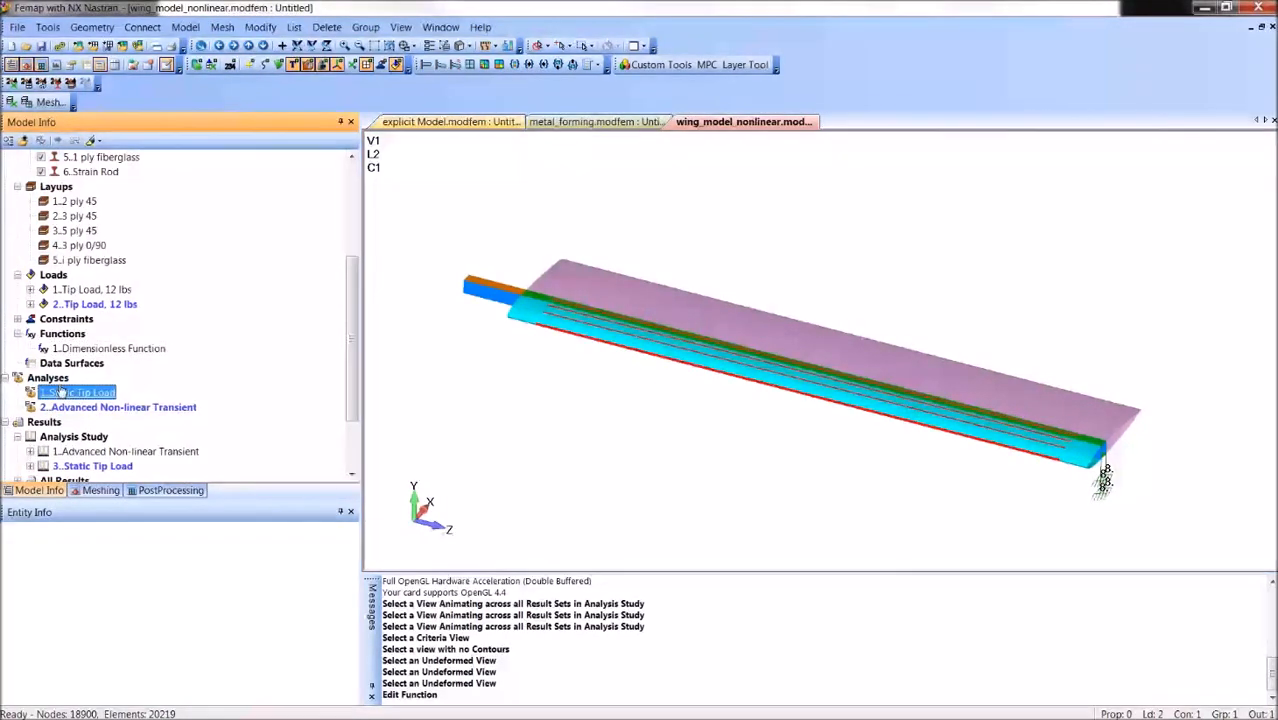
{"action": "right_click", "coordinate": [58, 378]}
{"action": "left_click", "coordinate": [110, 388]}
{"action": "left_click", "coordinate": [767, 485]}
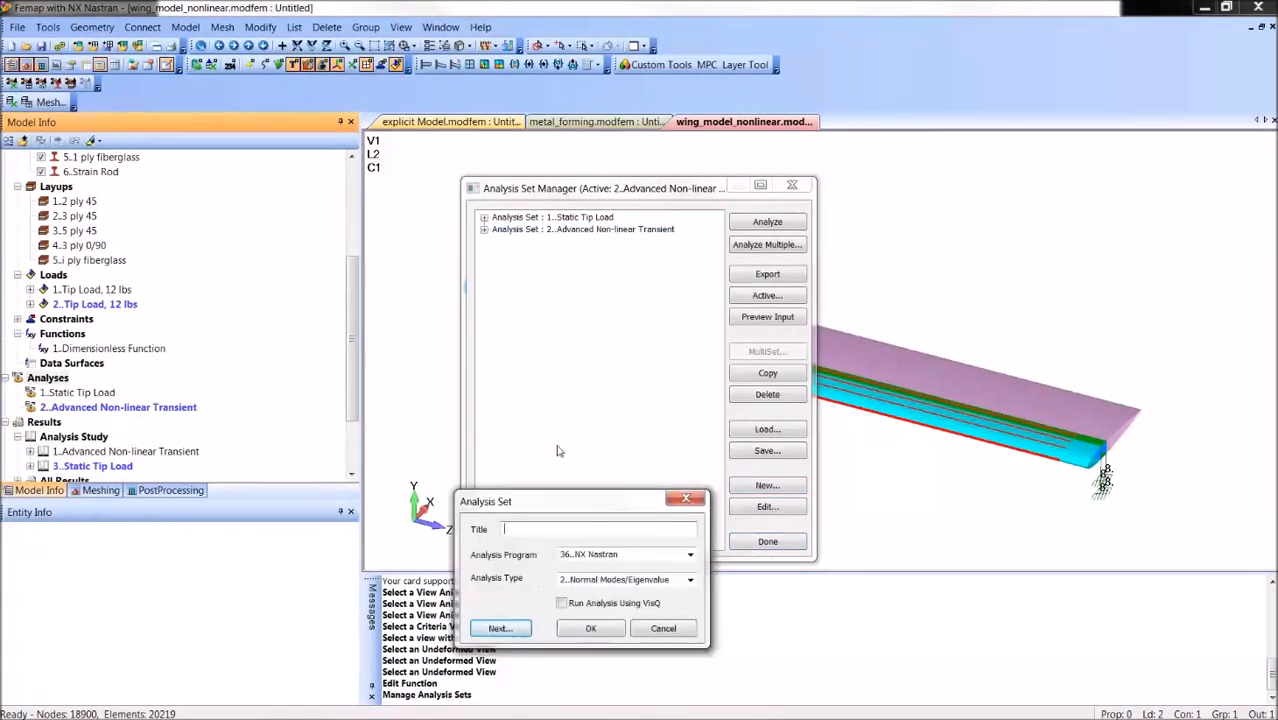
{"action": "left_click_drag", "start_coordinate": [559, 451], "coordinate": [507, 378]}
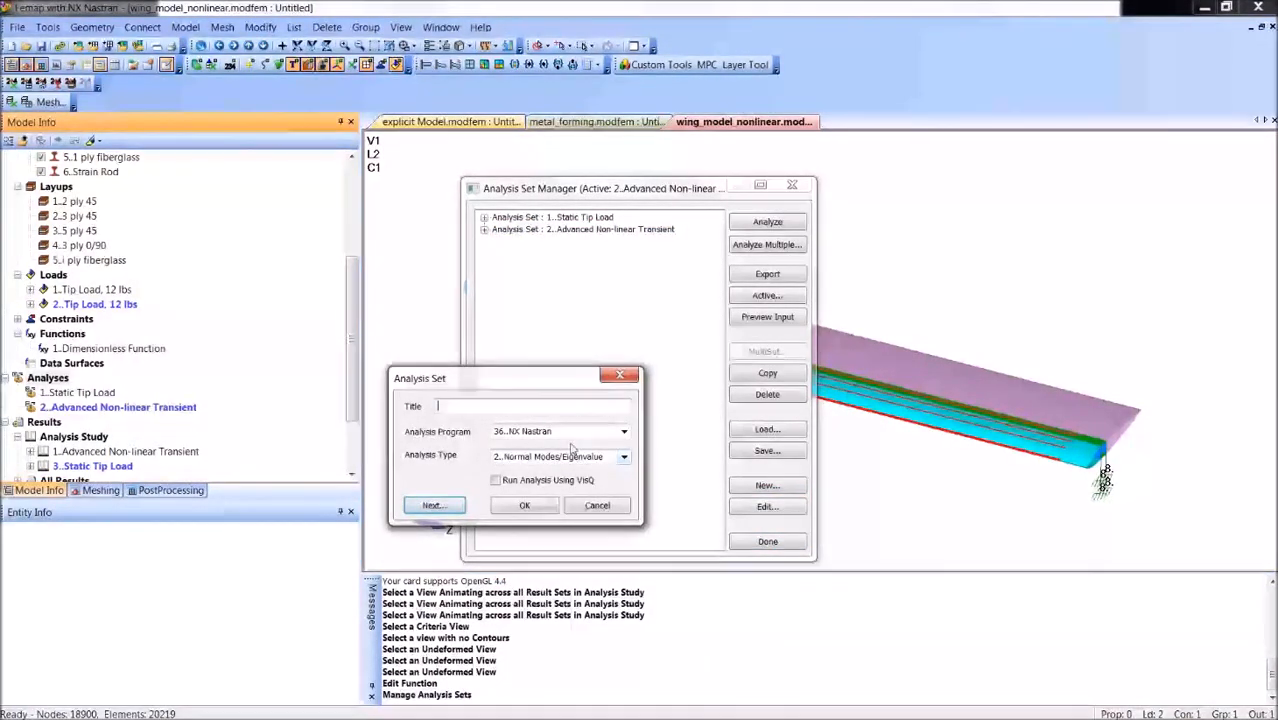
{"action": "left_click", "coordinate": [623, 456]}
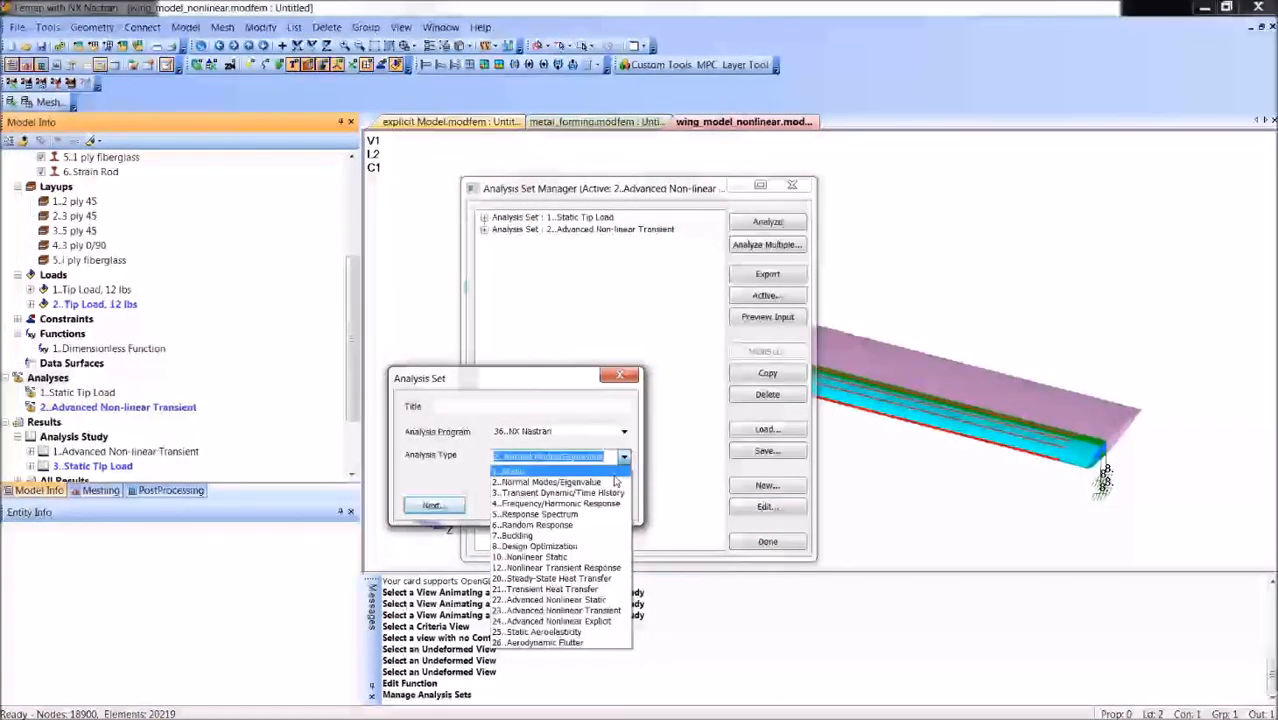
{"action": "left_click", "coordinate": [588, 610]}
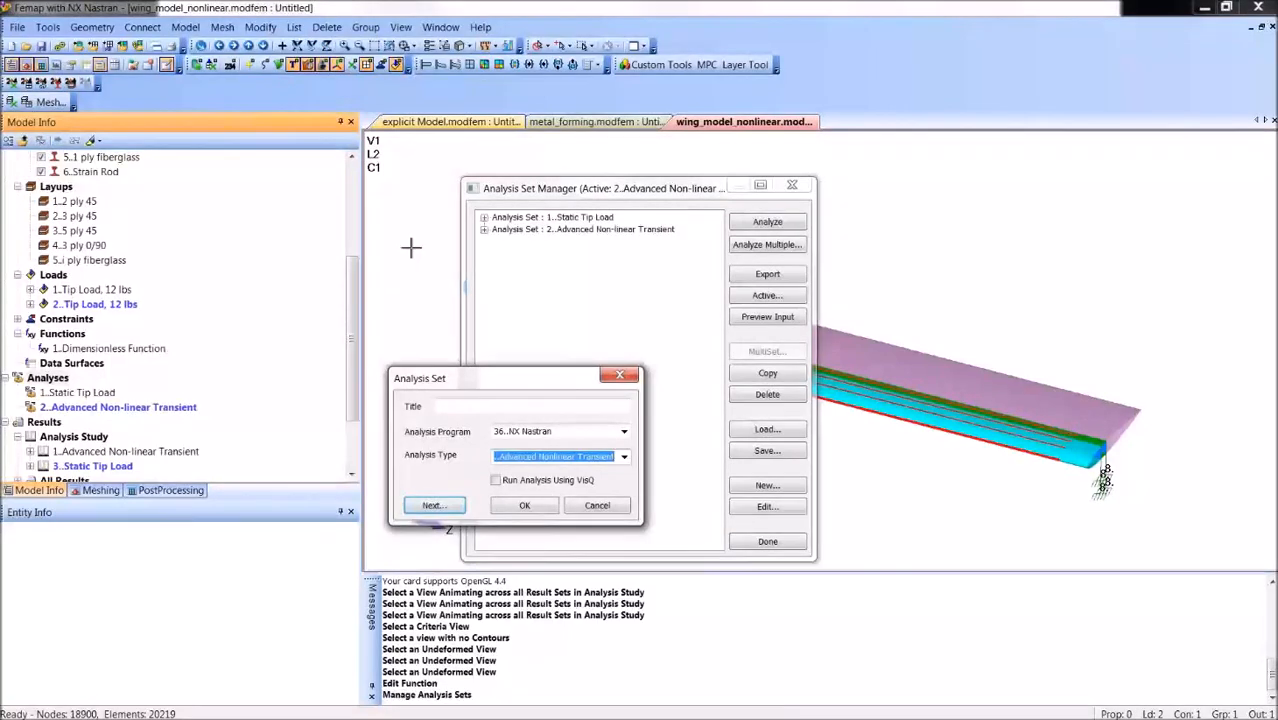
{"action": "left_click", "coordinate": [434, 505]}
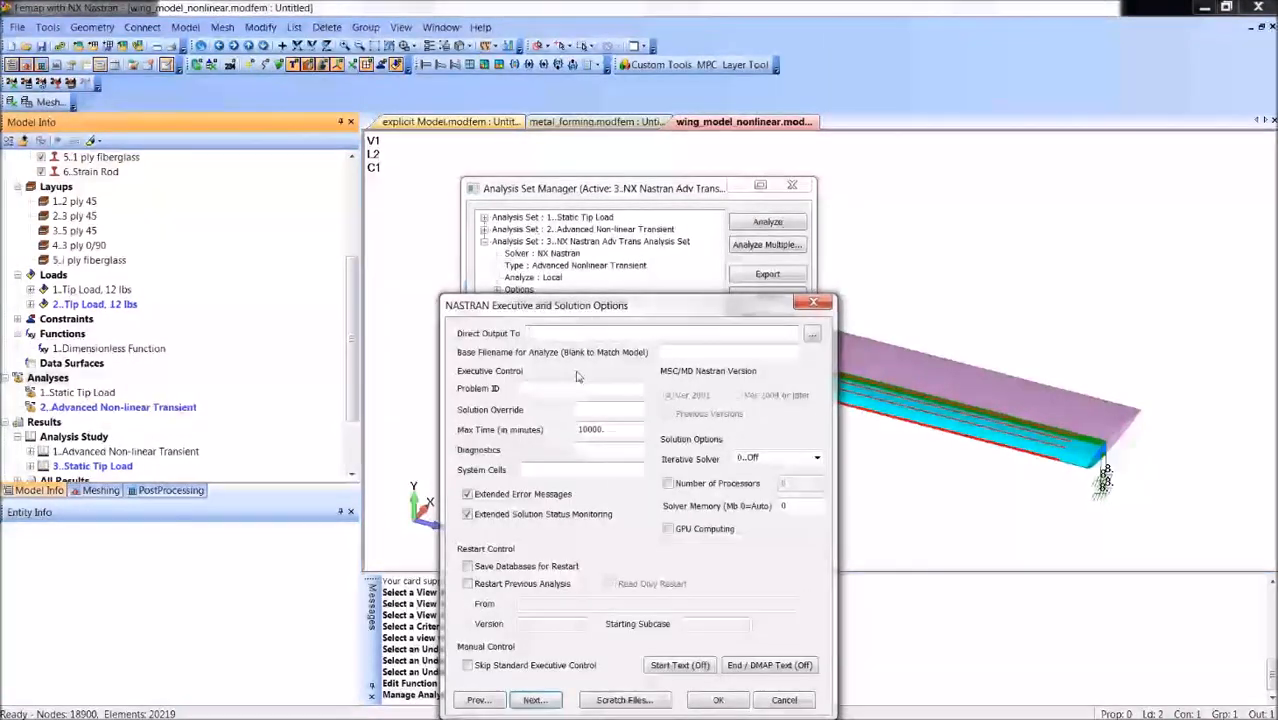
Step: Review the new set's option pages through the NXSTRAT solver and the iteration and convergence parameters, leaving without edits
{"action": "left_click_drag", "start_coordinate": [590, 310], "coordinate": [493, 184]}
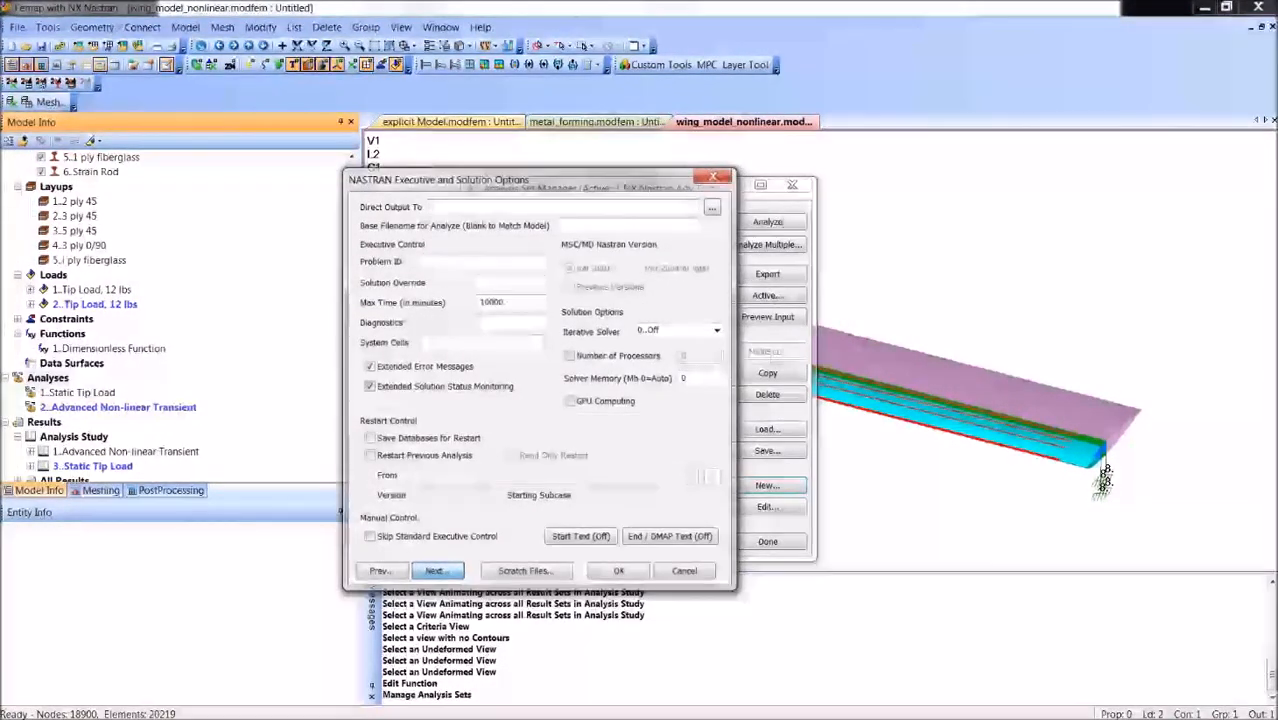
{"action": "left_click", "coordinate": [437, 570]}
{"action": "left_click", "coordinate": [566, 698]}
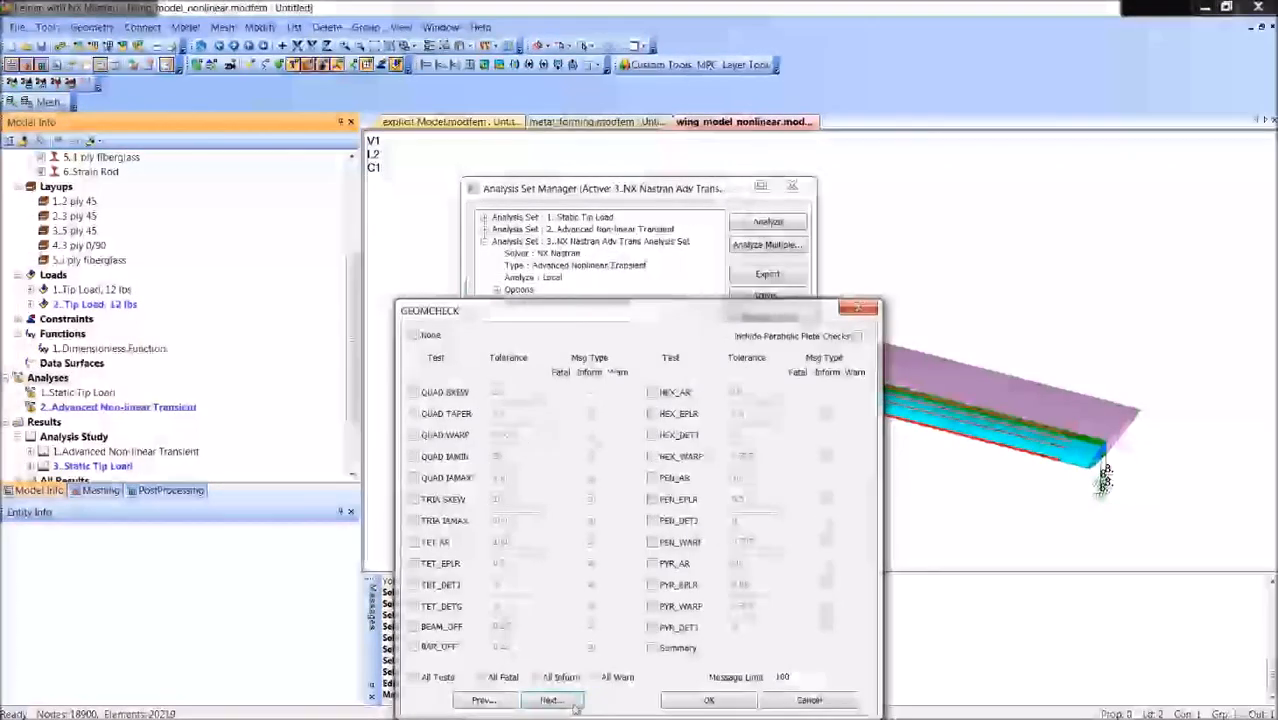
{"action": "left_click", "coordinate": [554, 700]}
{"action": "left_click", "coordinate": [573, 700]}
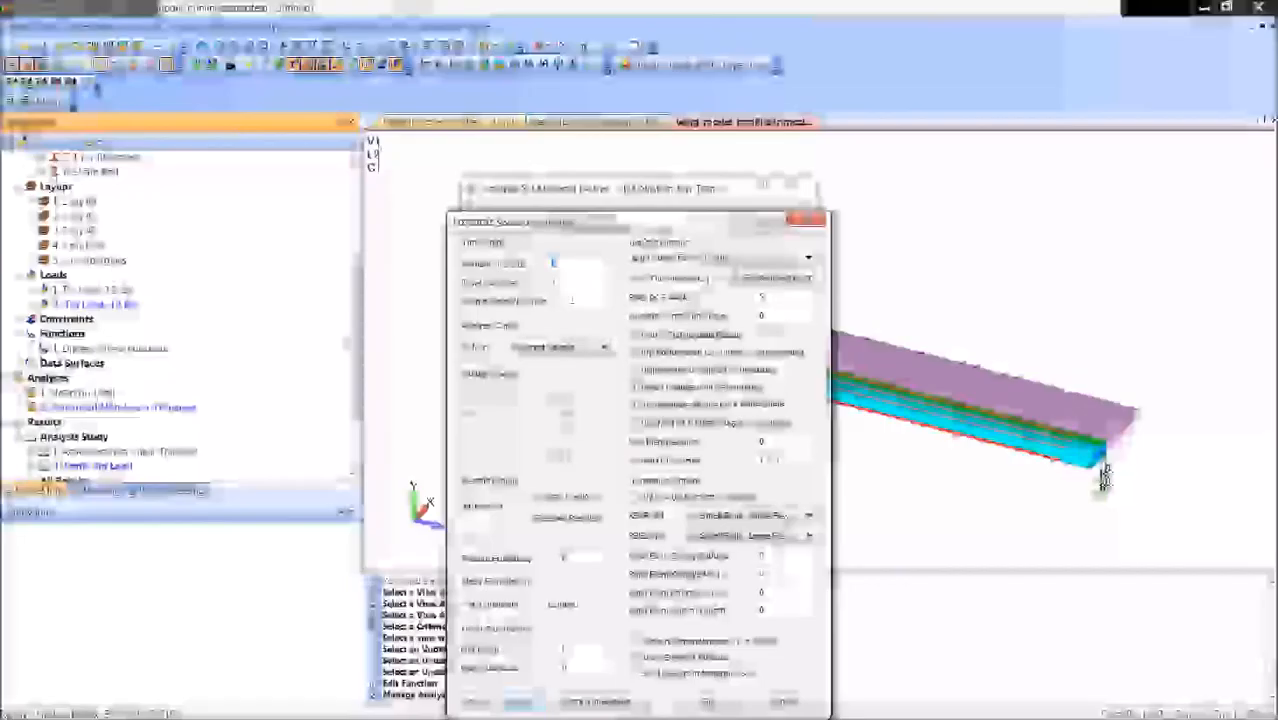
{"action": "left_click_drag", "start_coordinate": [620, 222], "coordinate": [502, 128]}
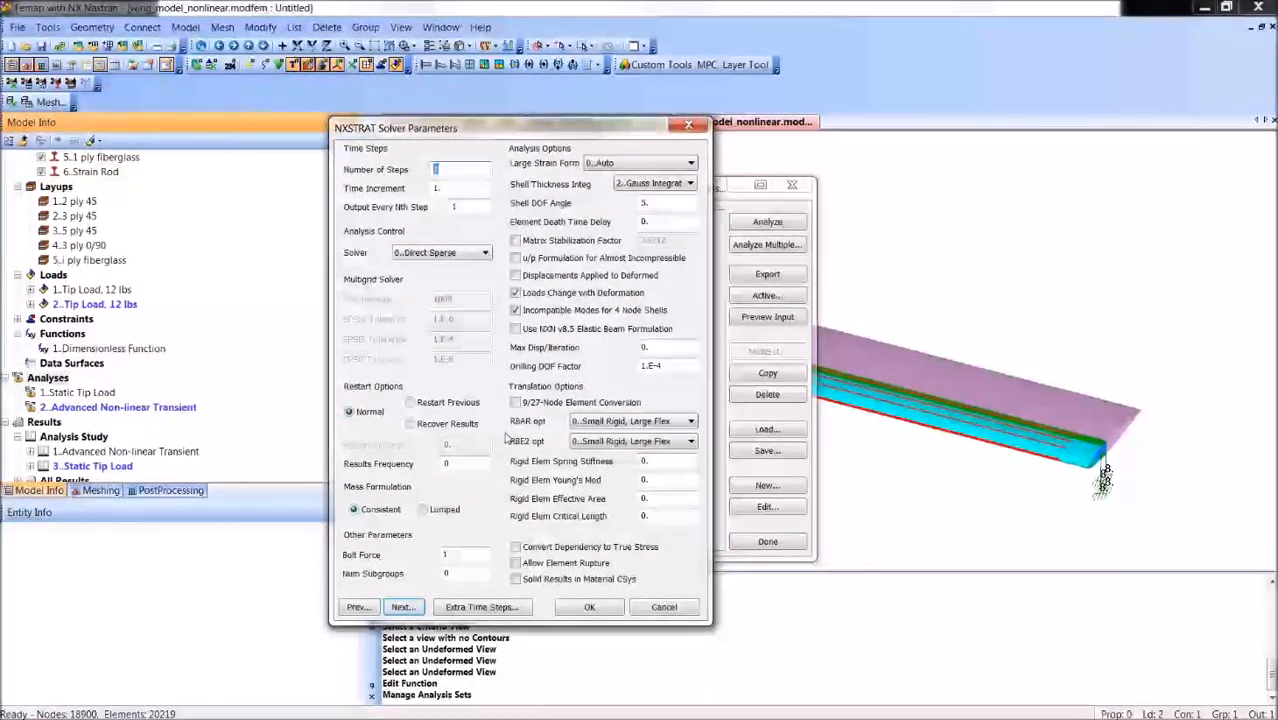
{"action": "left_click", "coordinate": [409, 612]}
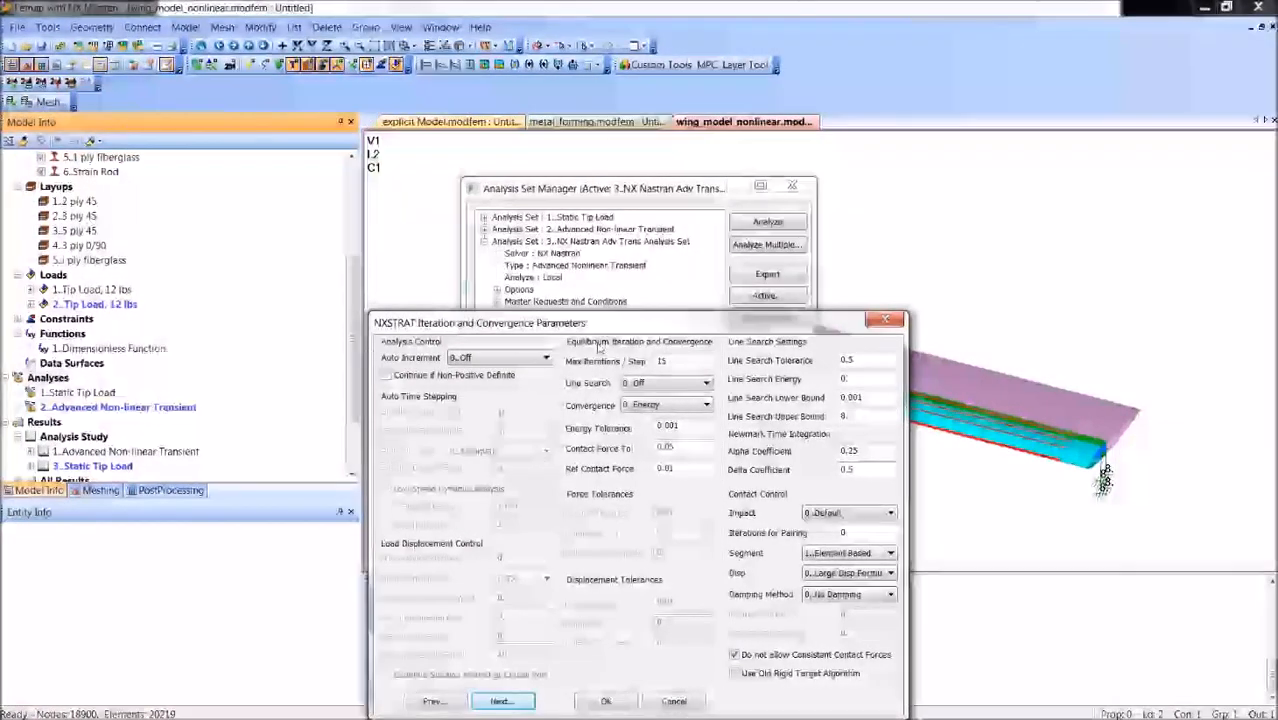
{"action": "left_click_drag", "start_coordinate": [603, 323], "coordinate": [553, 243]}
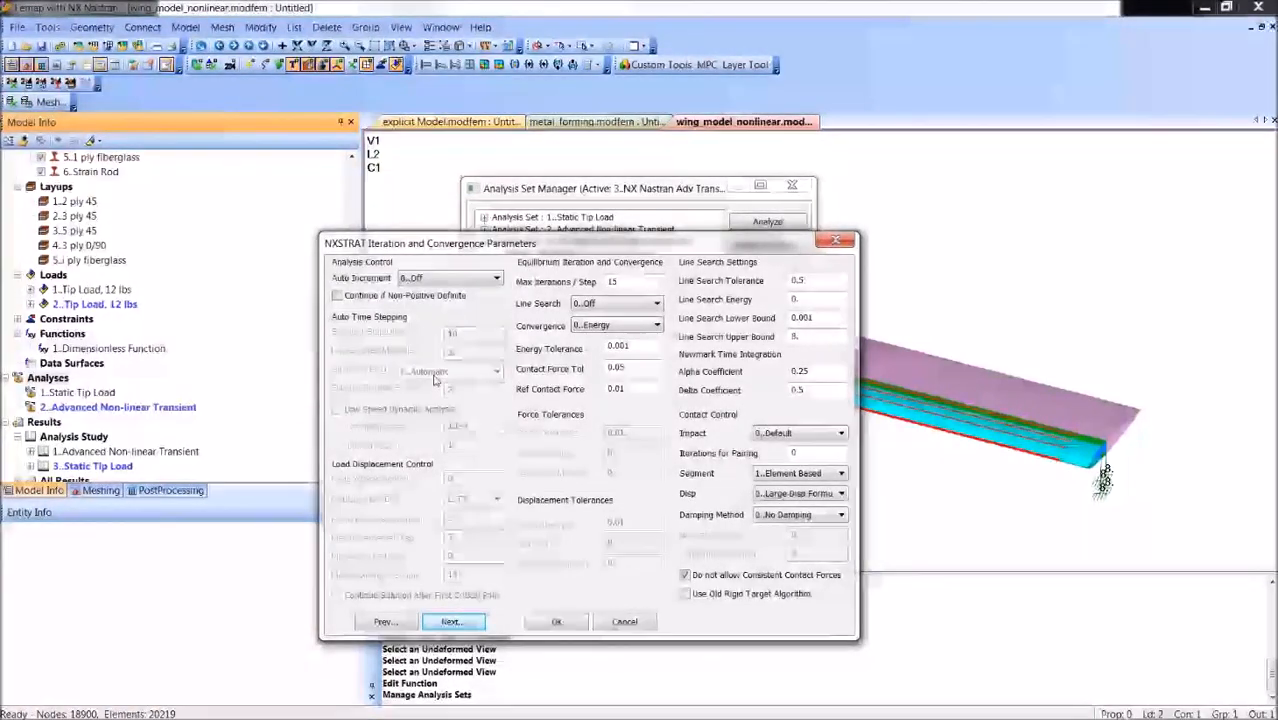
{"action": "left_click", "coordinate": [624, 622]}
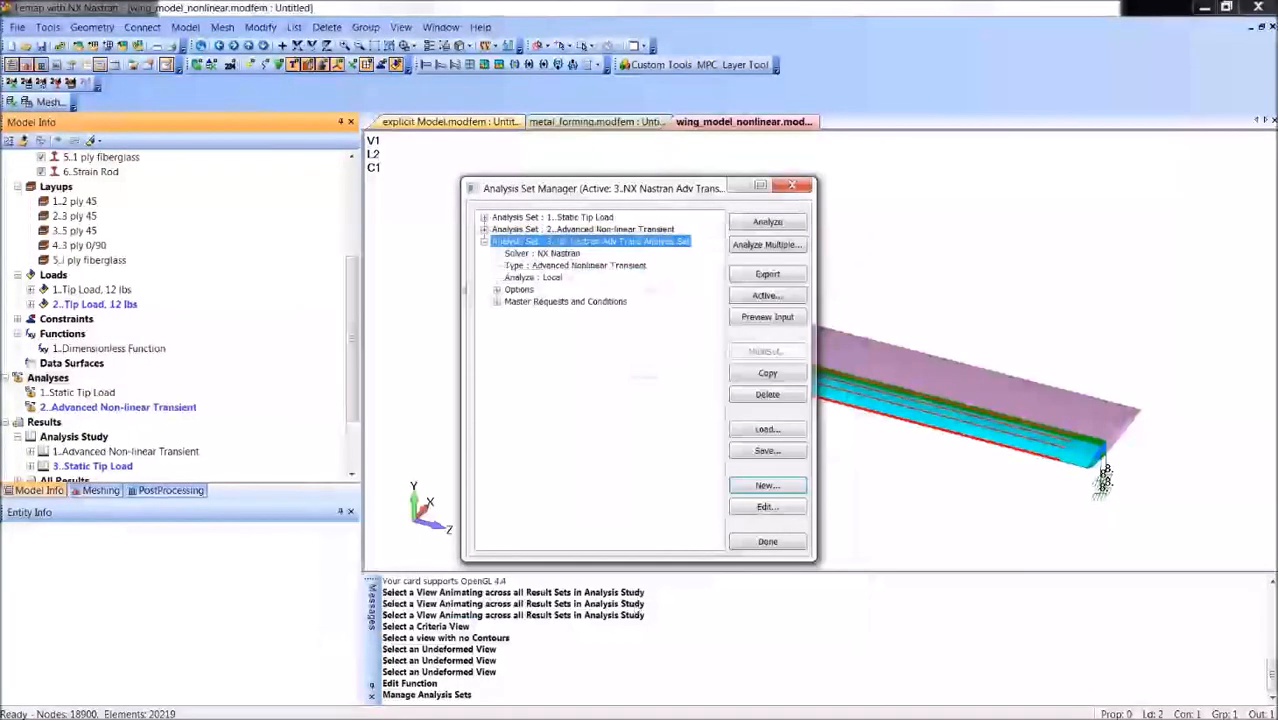
Step: Examine the time step settings in the Advanced Nonlinear Solver options of analysis set 2, then leave the Analysis Set Manager
{"action": "left_click", "coordinate": [484, 230]}
{"action": "left_click", "coordinate": [497, 278]}
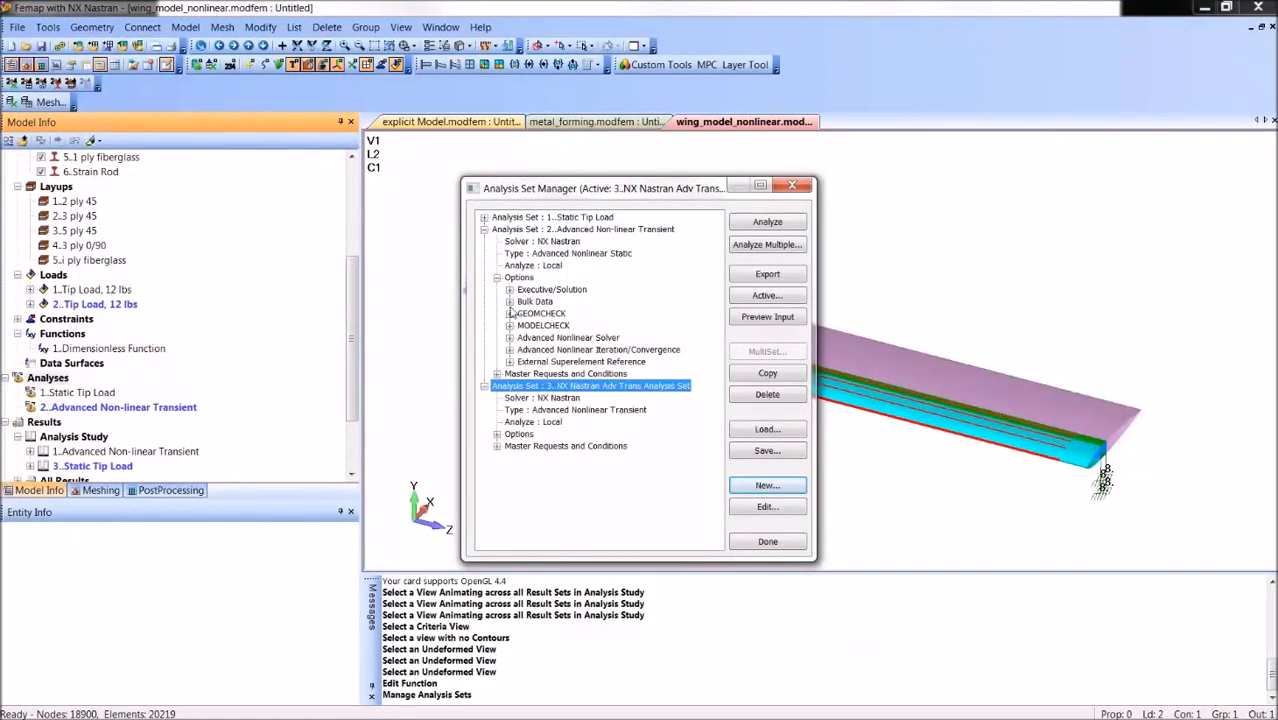
{"action": "left_click", "coordinate": [510, 338]}
{"action": "double_click", "coordinate": [560, 360]}
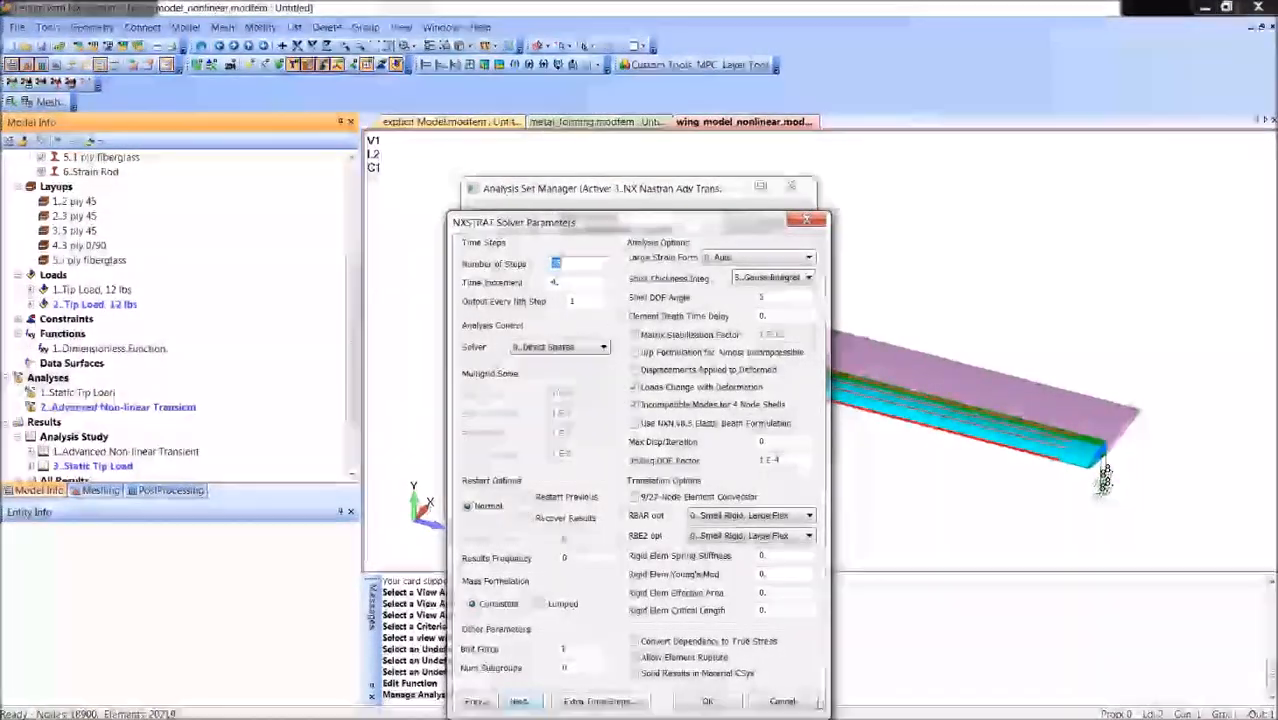
{"action": "left_click", "coordinate": [782, 701]}
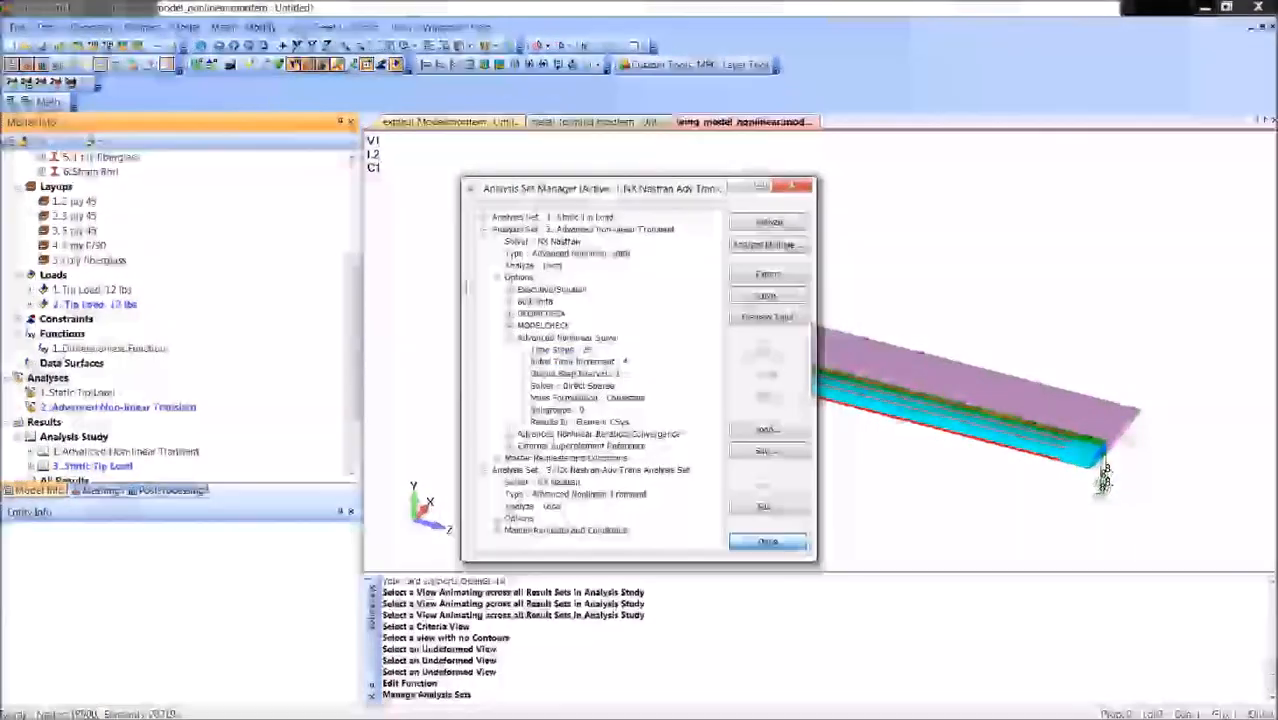
{"action": "left_click", "coordinate": [765, 540]}
{"action": "scroll", "coordinate": [180, 330], "scroll_direction": "down", "scroll_amount": 2}
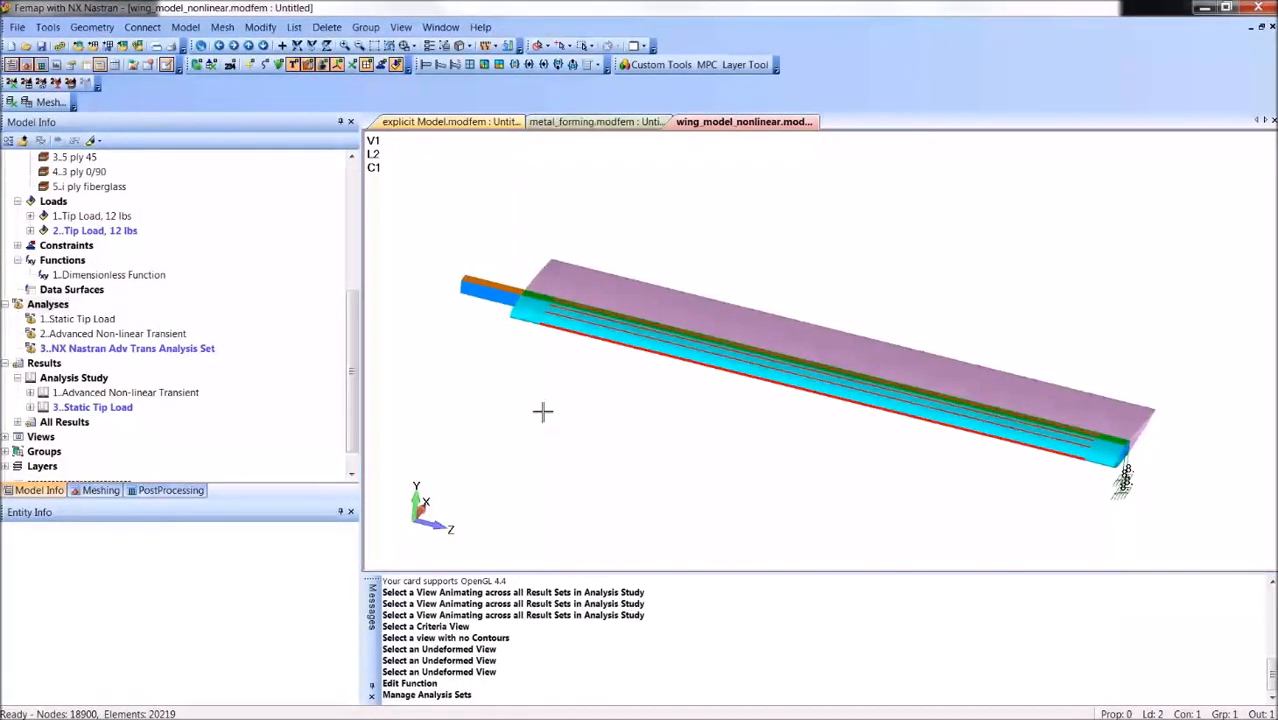
{"action": "left_click", "coordinate": [130, 407]}
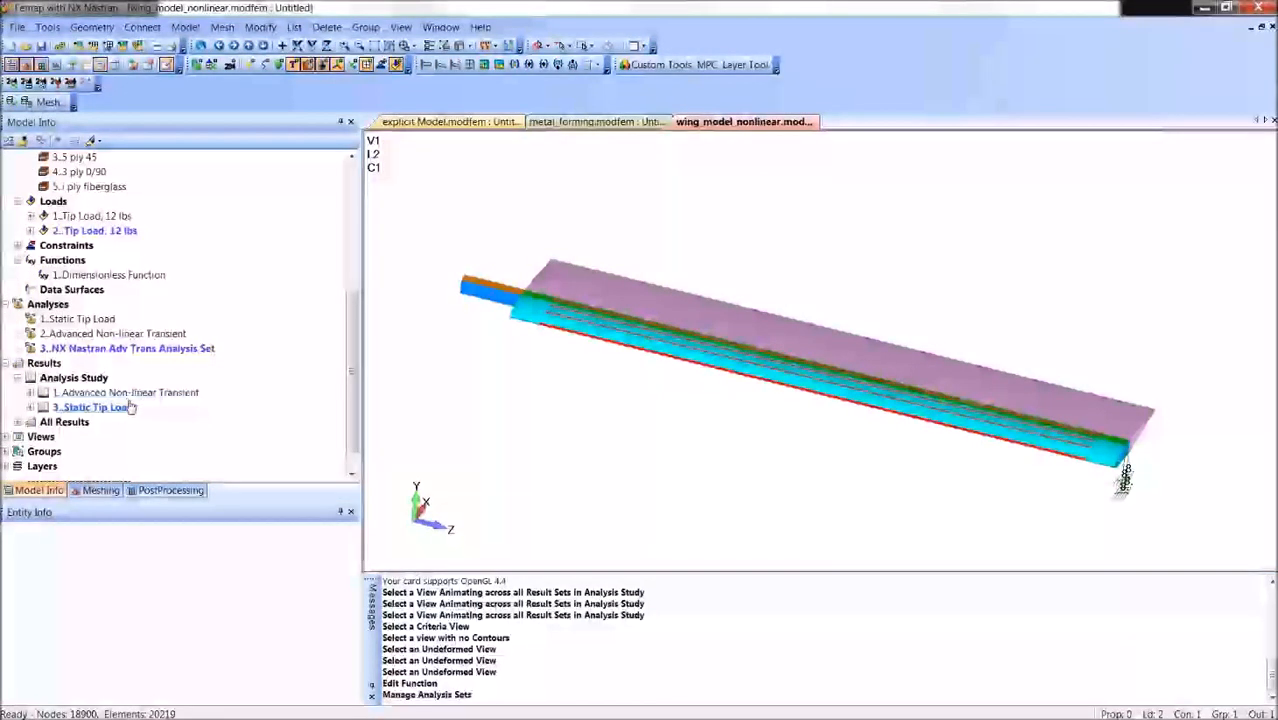
{"action": "right_click", "coordinate": [114, 337]}
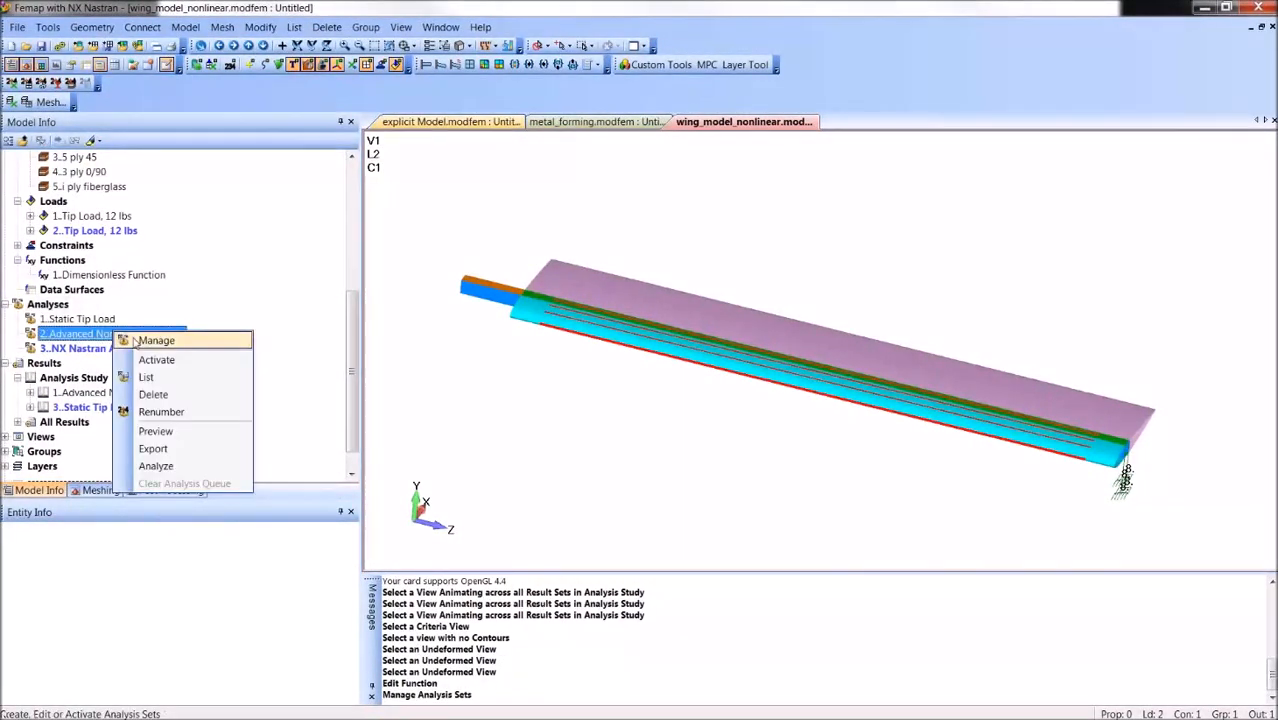
{"action": "left_click", "coordinate": [646, 416]}
{"action": "middle_click_drag", "start_coordinate": [645, 417], "coordinate": [608, 430]}
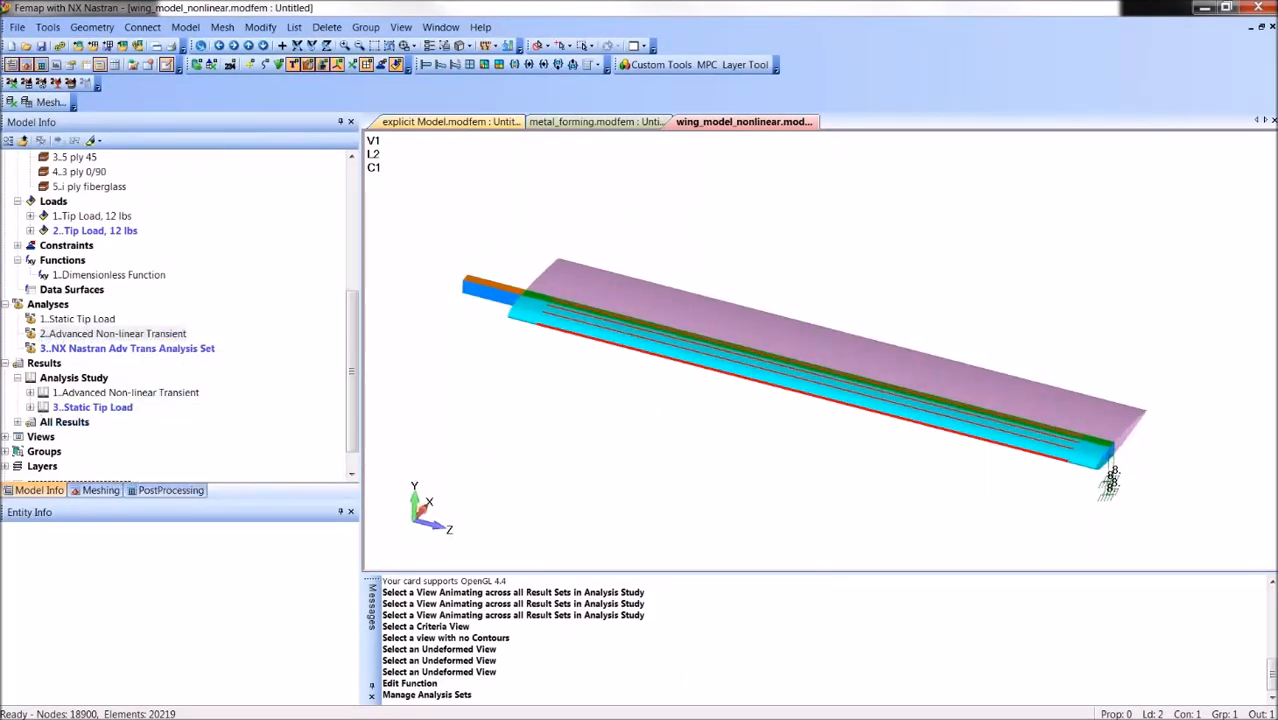
Step: Expand the Static Tip Load study under Results to see its output sets
{"action": "left_click", "coordinate": [31, 408]}
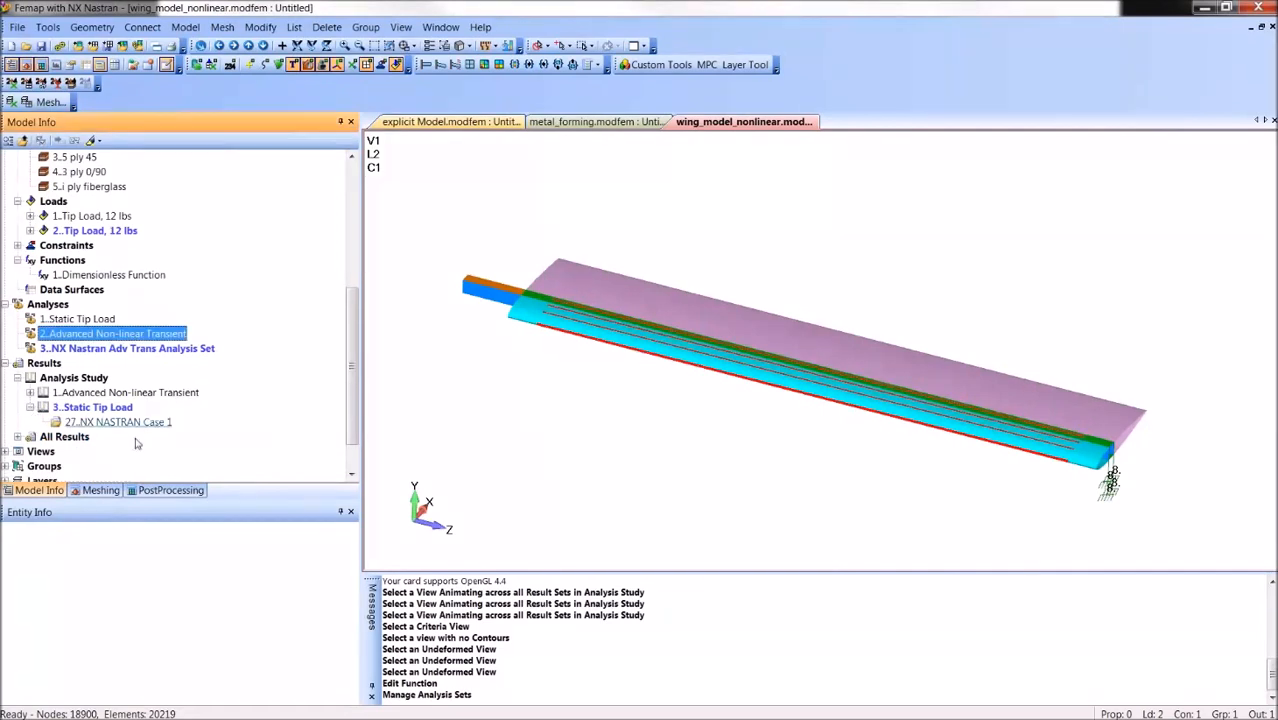
{"action": "middle_click_drag", "start_coordinate": [596, 437], "coordinate": [592, 425]}
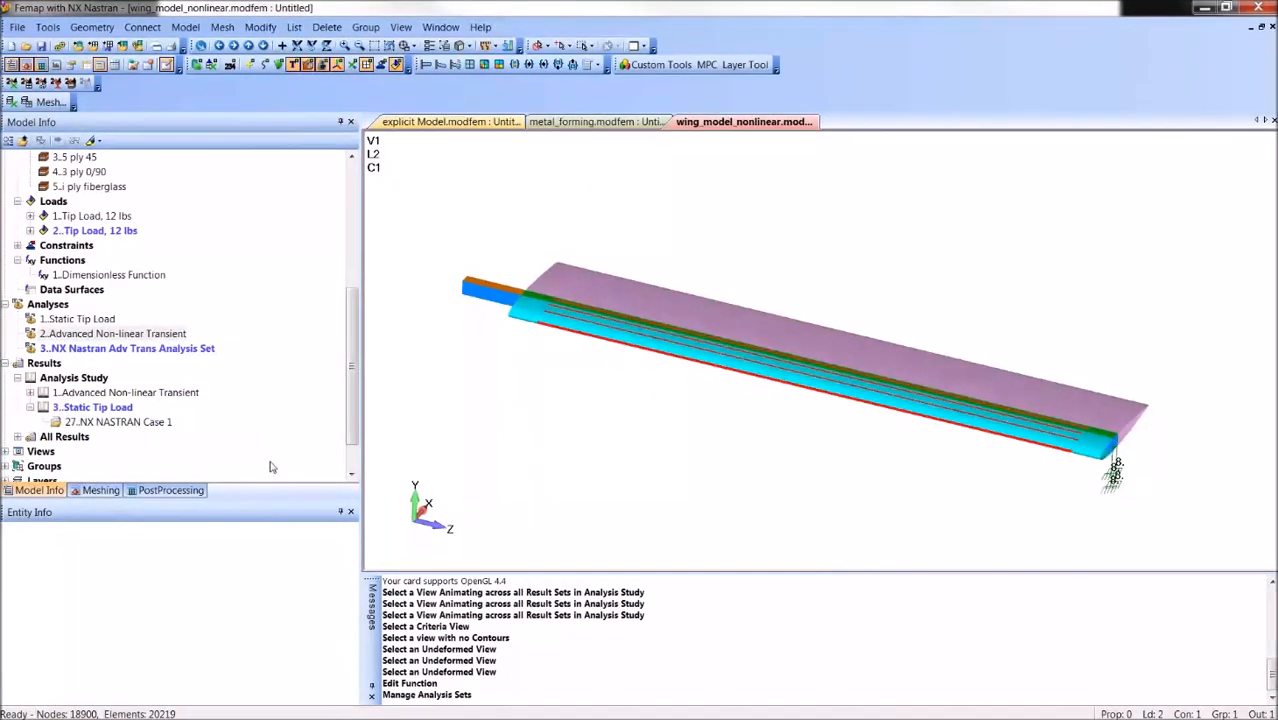
Step: Activate the NX NASTRAN Case 1 output set and compare the wing's undeformed and deformed shapes, finishing with the deformed view
{"action": "left_click", "coordinate": [112, 422]}
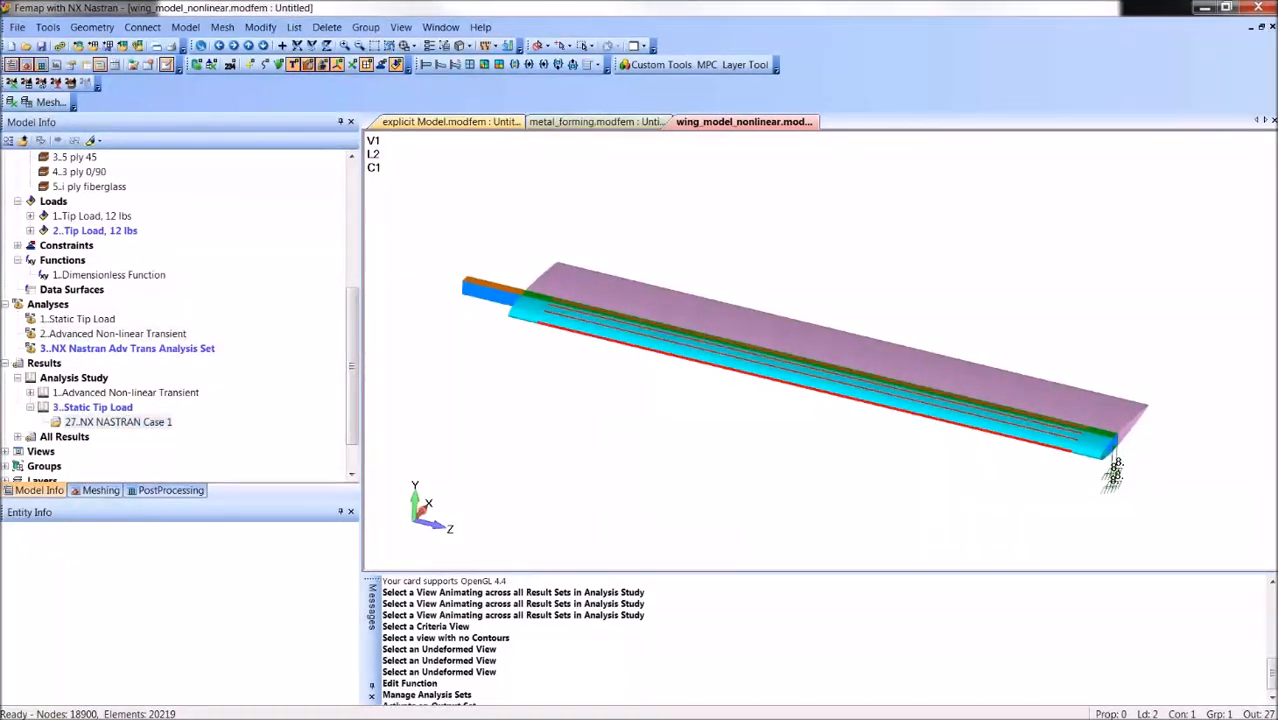
{"action": "left_click", "coordinate": [440, 64]}
{"action": "middle_click_drag", "start_coordinate": [676, 405], "coordinate": [506, 358]}
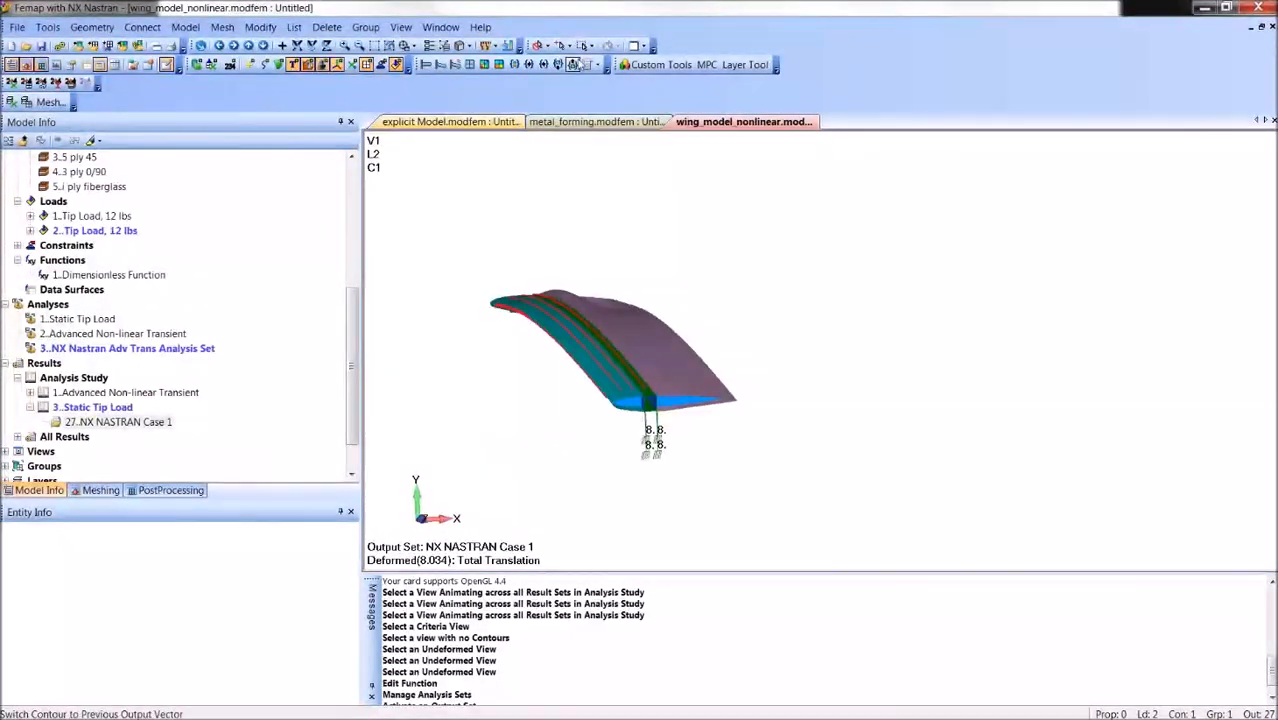
{"action": "left_click", "coordinate": [596, 64]}
{"action": "left_click", "coordinate": [640, 114]}
{"action": "middle_click_drag", "start_coordinate": [779, 342], "coordinate": [702, 399]}
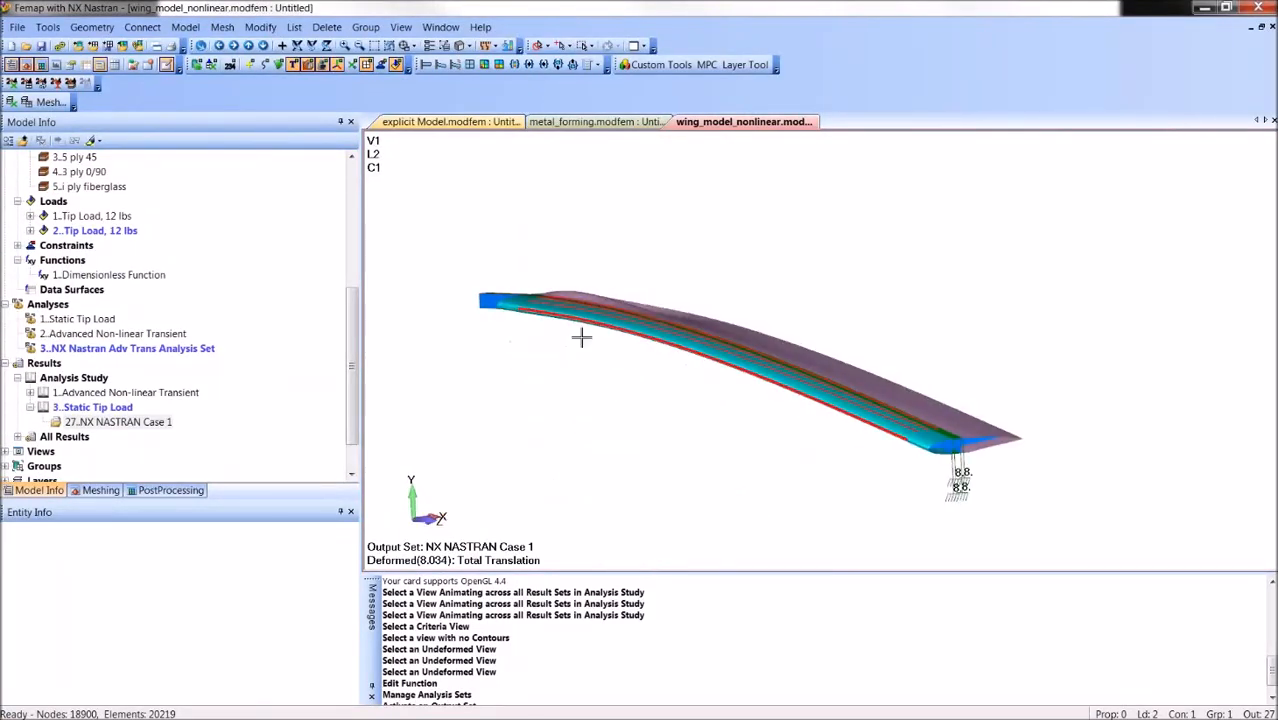
{"action": "left_click", "coordinate": [426, 64]}
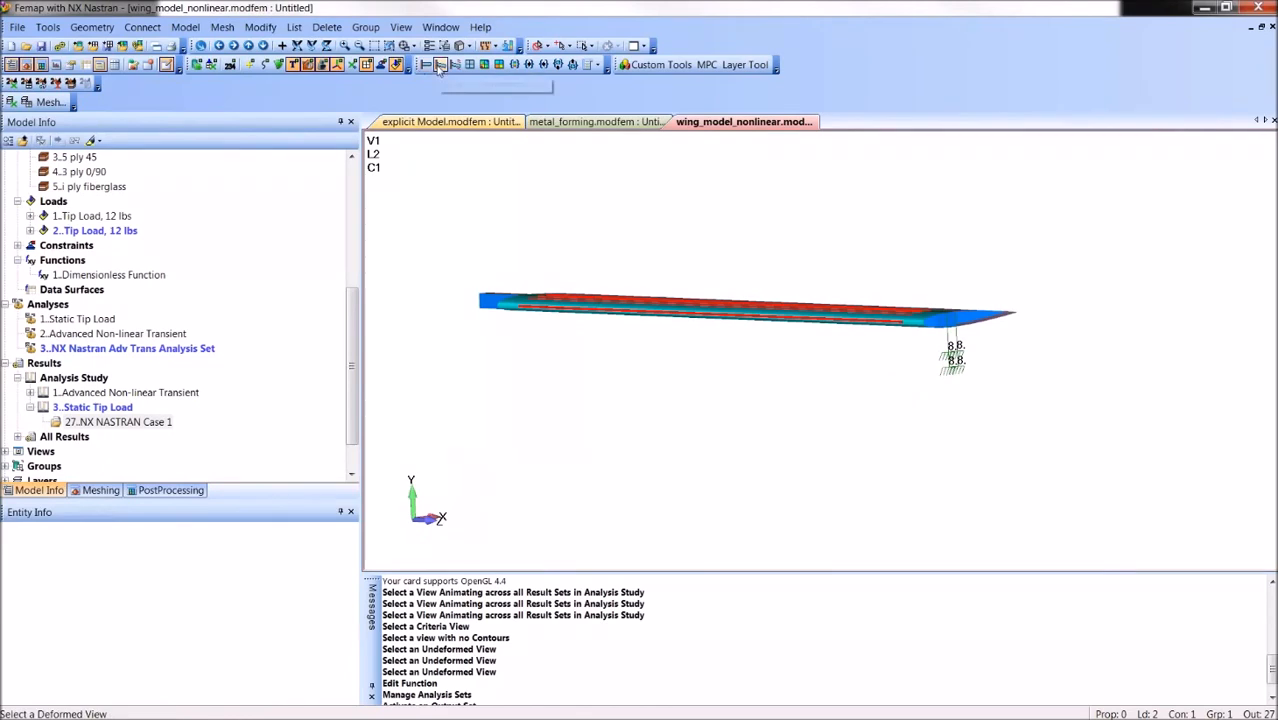
{"action": "left_click", "coordinate": [440, 64]}
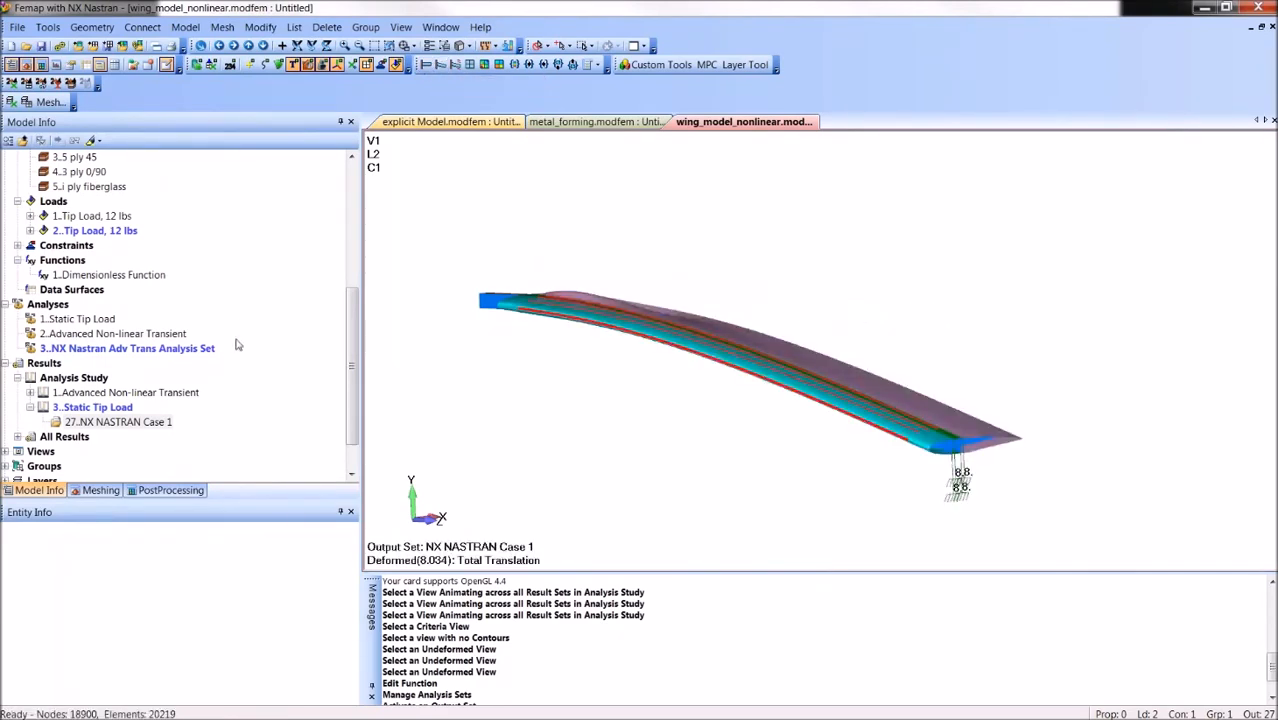
Step: Animate the wing's Advanced Non-linear Transient study and contour it with Nonlinear Plate Top VonMises Strain and Top Major Strain
{"action": "left_click", "coordinate": [31, 393]}
{"action": "middle_click_drag", "start_coordinate": [600, 400], "coordinate": [455, 213]}
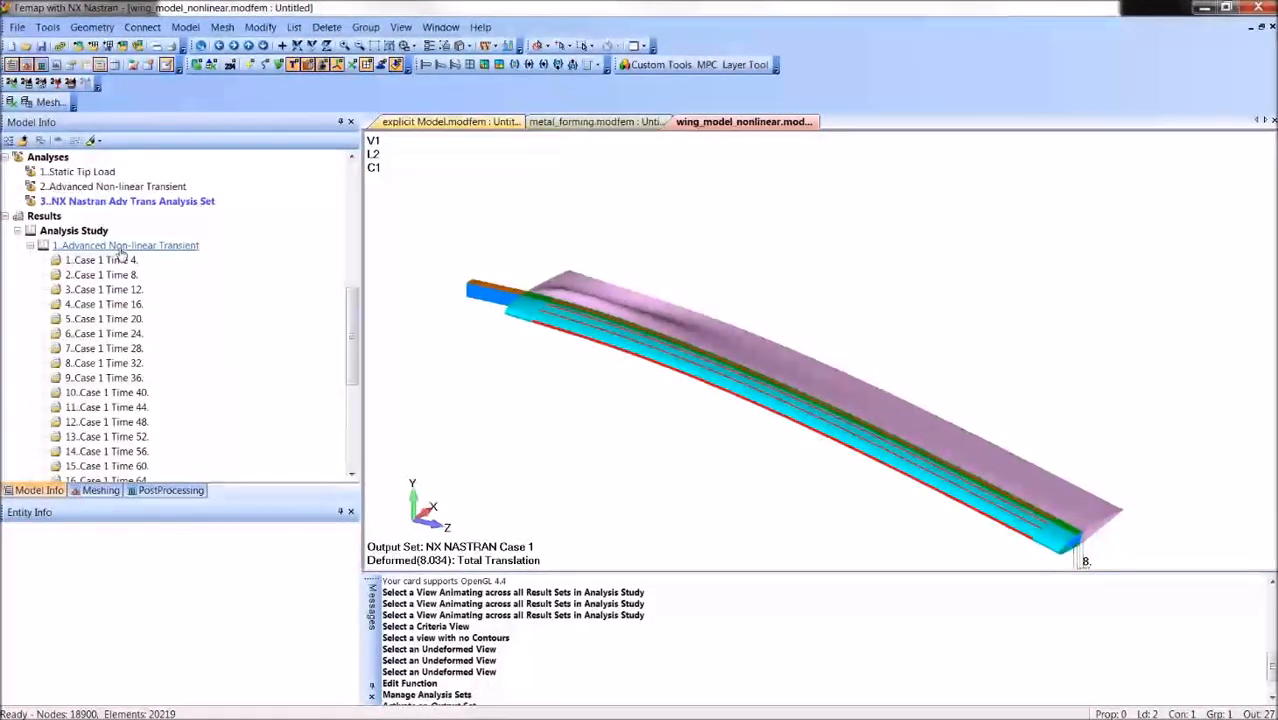
{"action": "right_click", "coordinate": [120, 250]}
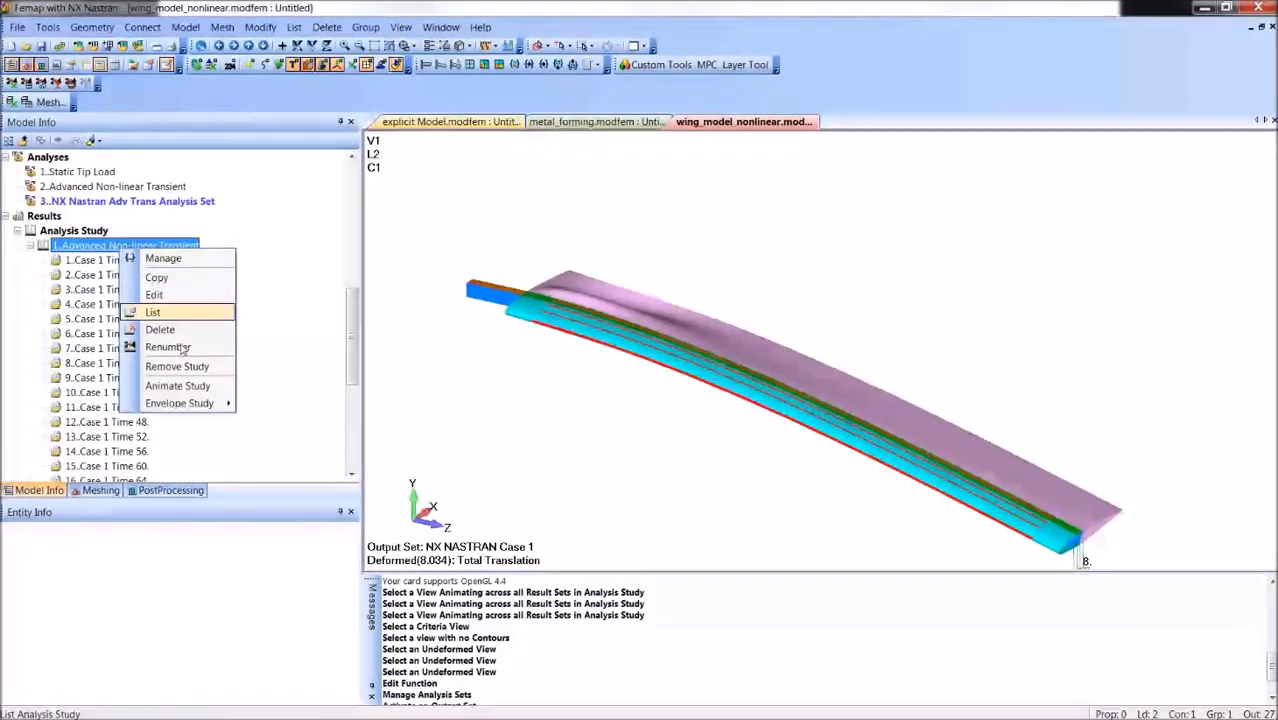
{"action": "left_click", "coordinate": [186, 386]}
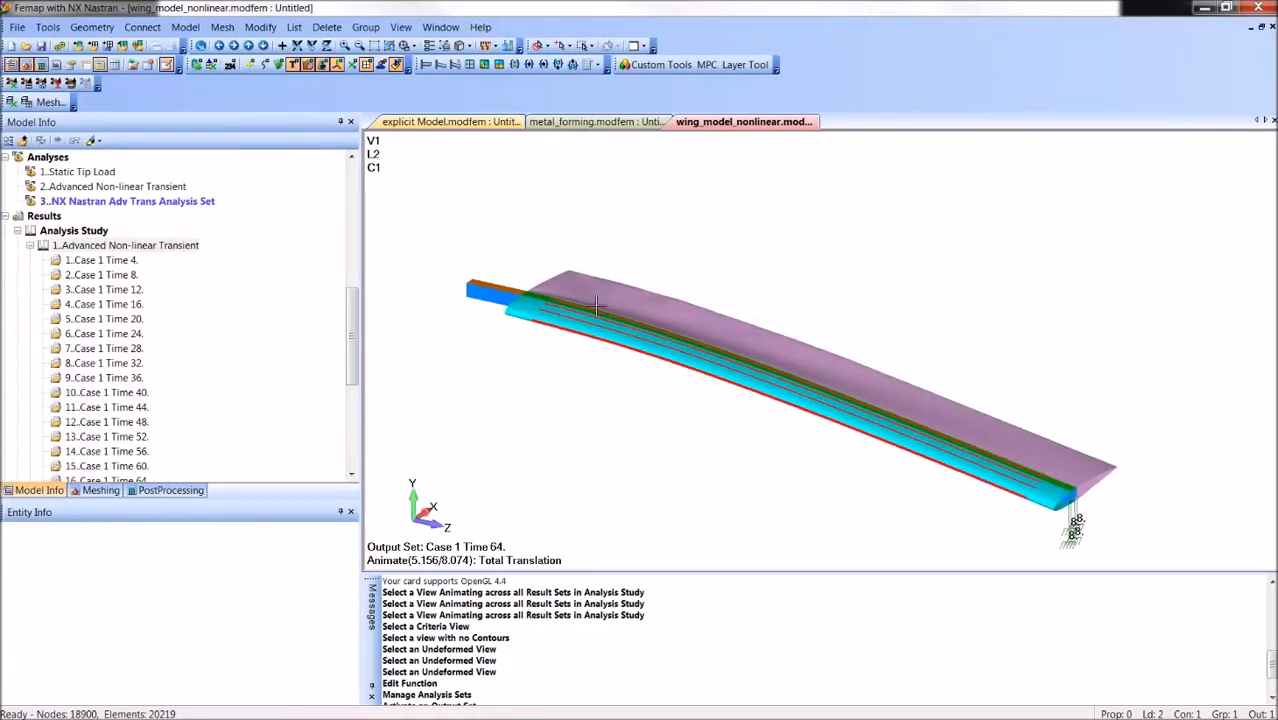
{"action": "middle_click_drag", "start_coordinate": [582, 343], "coordinate": [647, 340]}
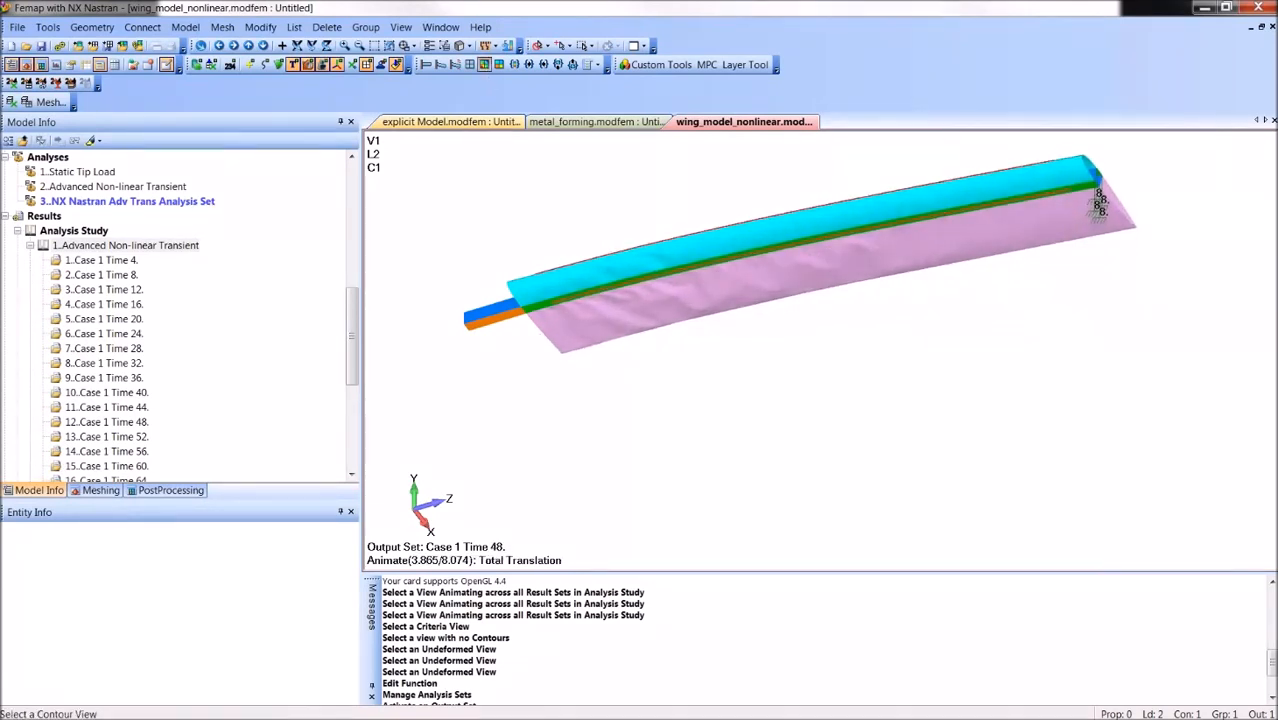
{"action": "left_click", "coordinate": [484, 65]}
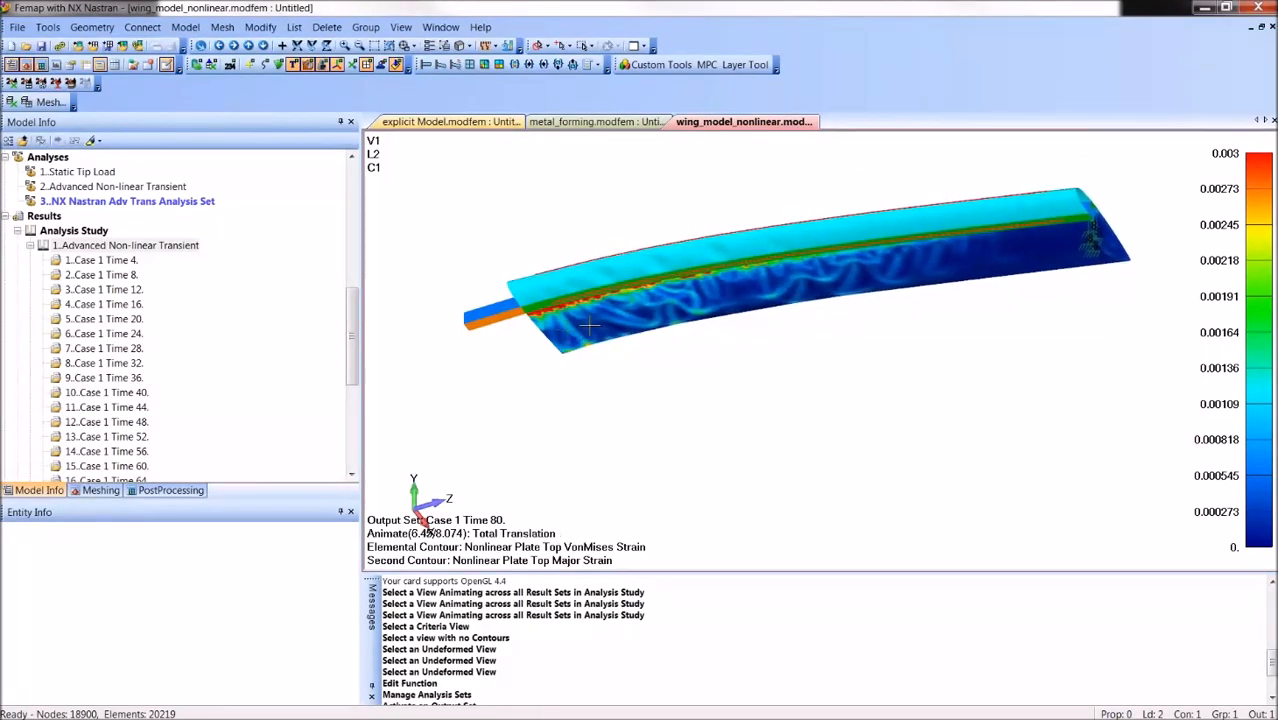
{"action": "middle_click_drag", "start_coordinate": [653, 307], "coordinate": [641, 479]}
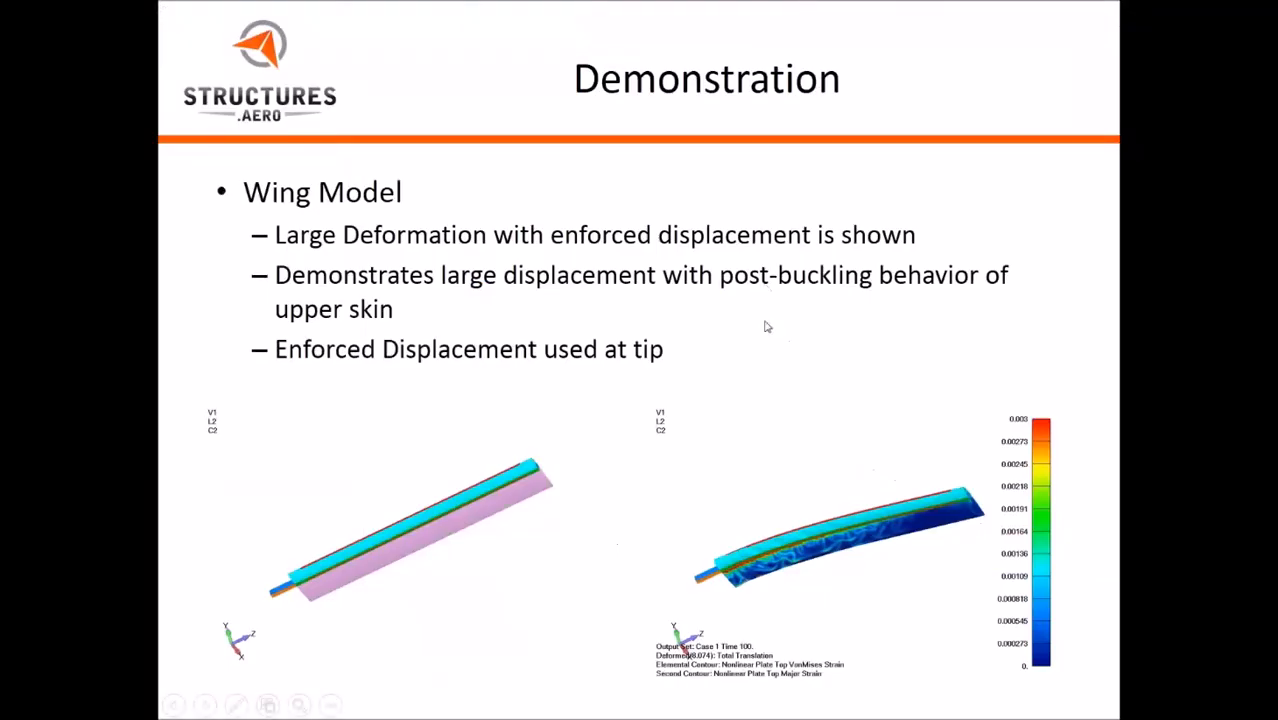
{"action": "left_click", "coordinate": [766, 327]}
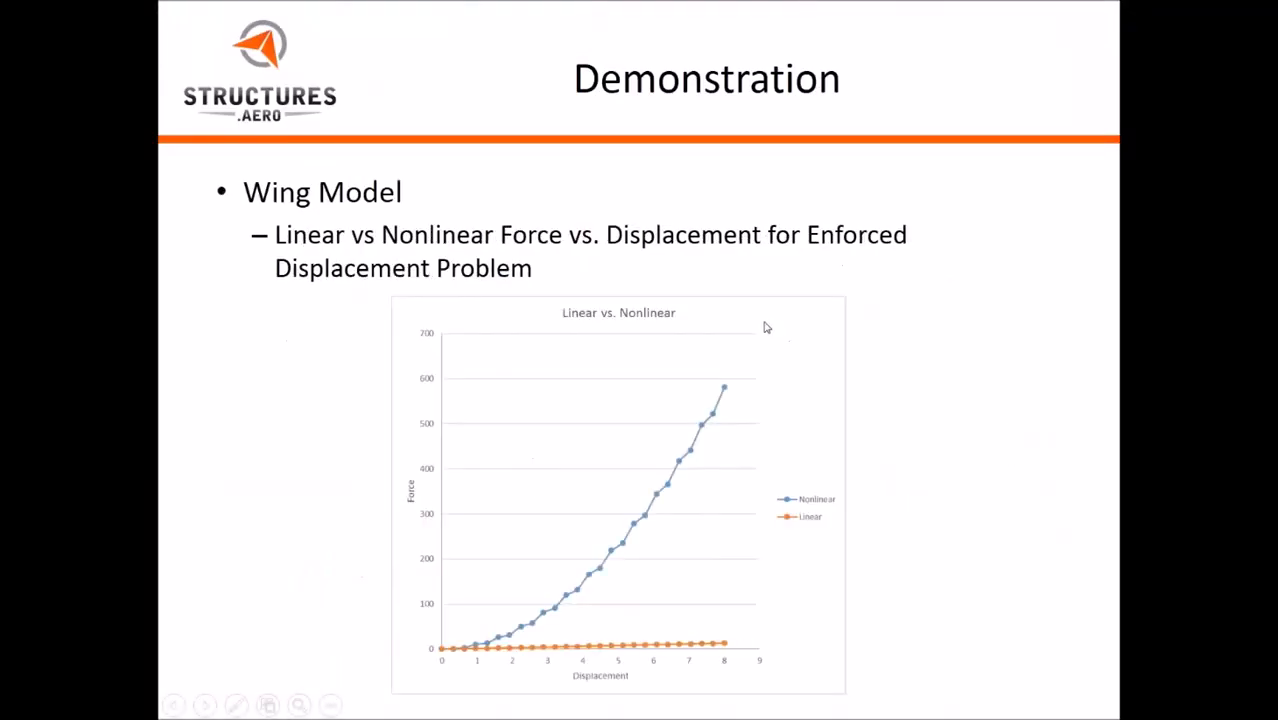
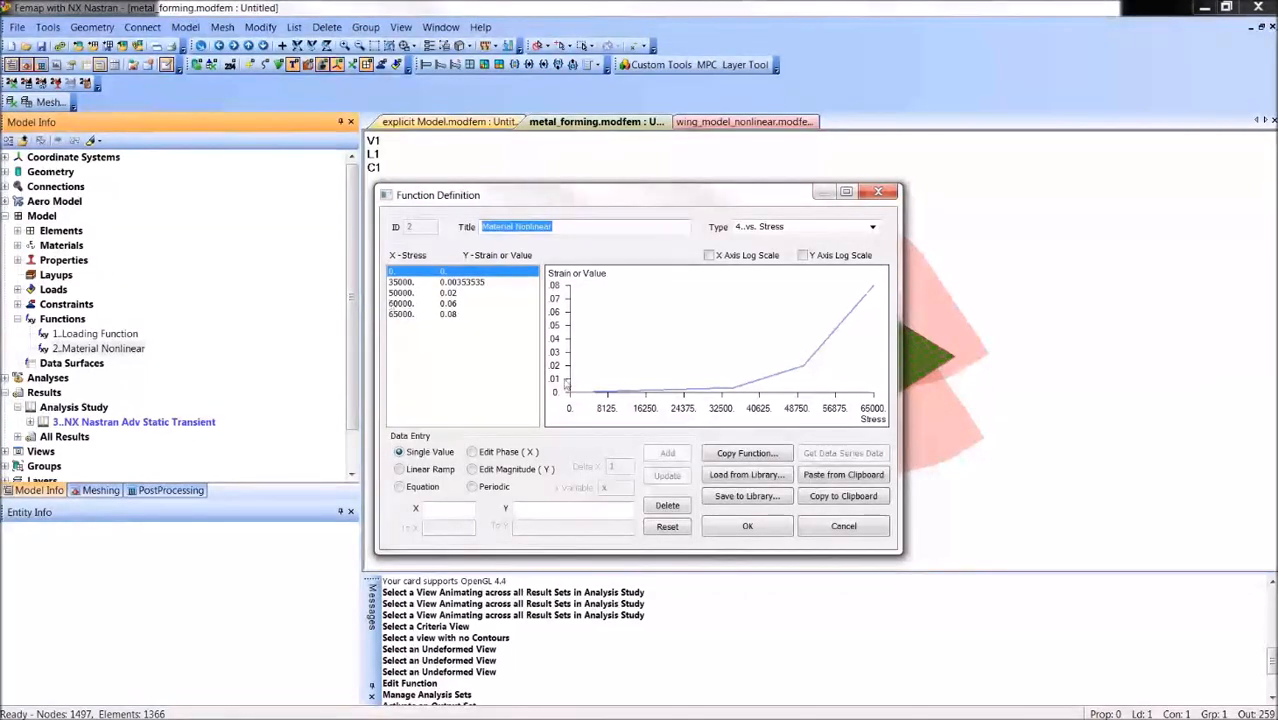
Step: Close the Material Nonlinear function and review the nonlinear properties of the 6061-T651 Al Plate material, including its hardening rule choices, without edits
{"action": "left_click", "coordinate": [840, 527]}
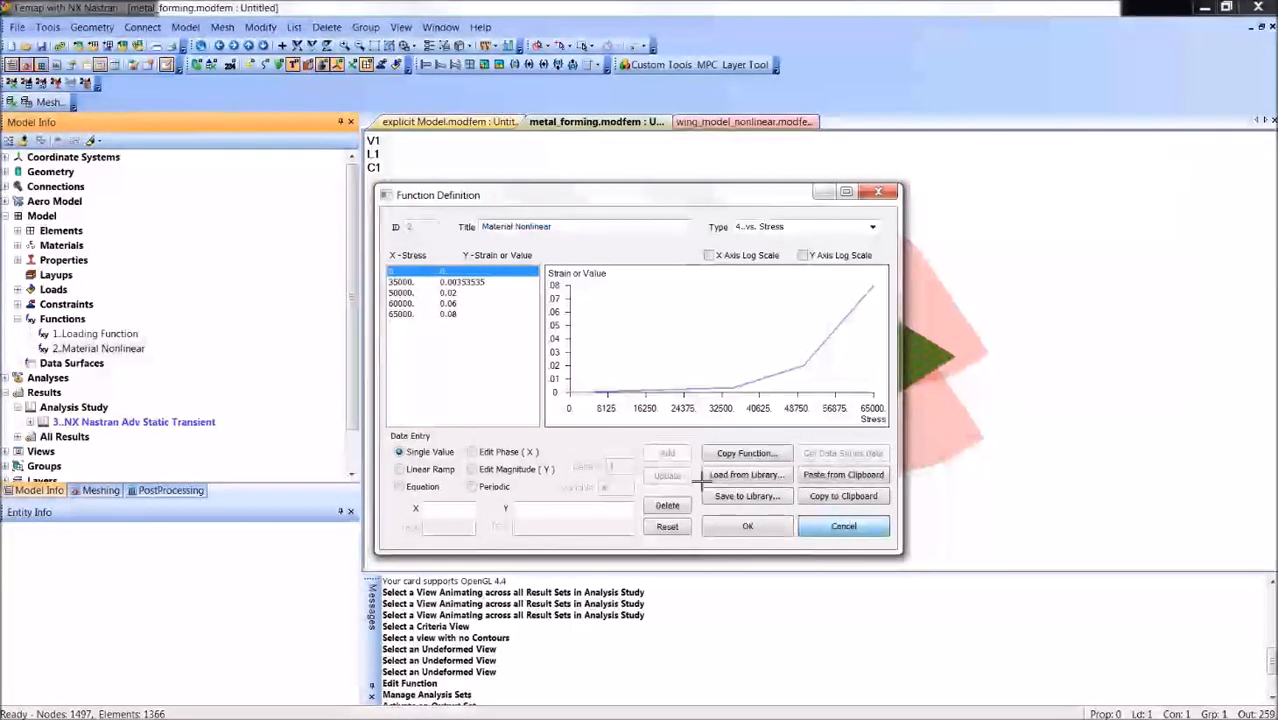
{"action": "left_click", "coordinate": [18, 246]}
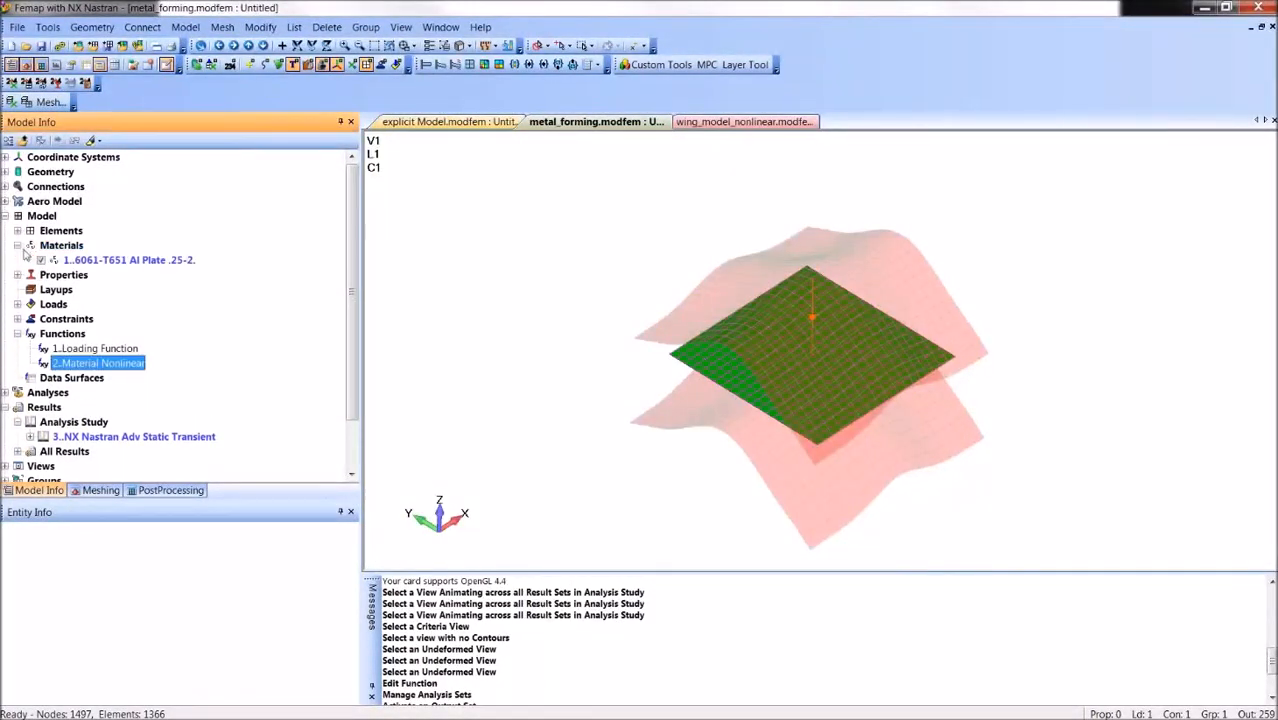
{"action": "right_click", "coordinate": [130, 260]}
{"action": "left_click", "coordinate": [168, 321]}
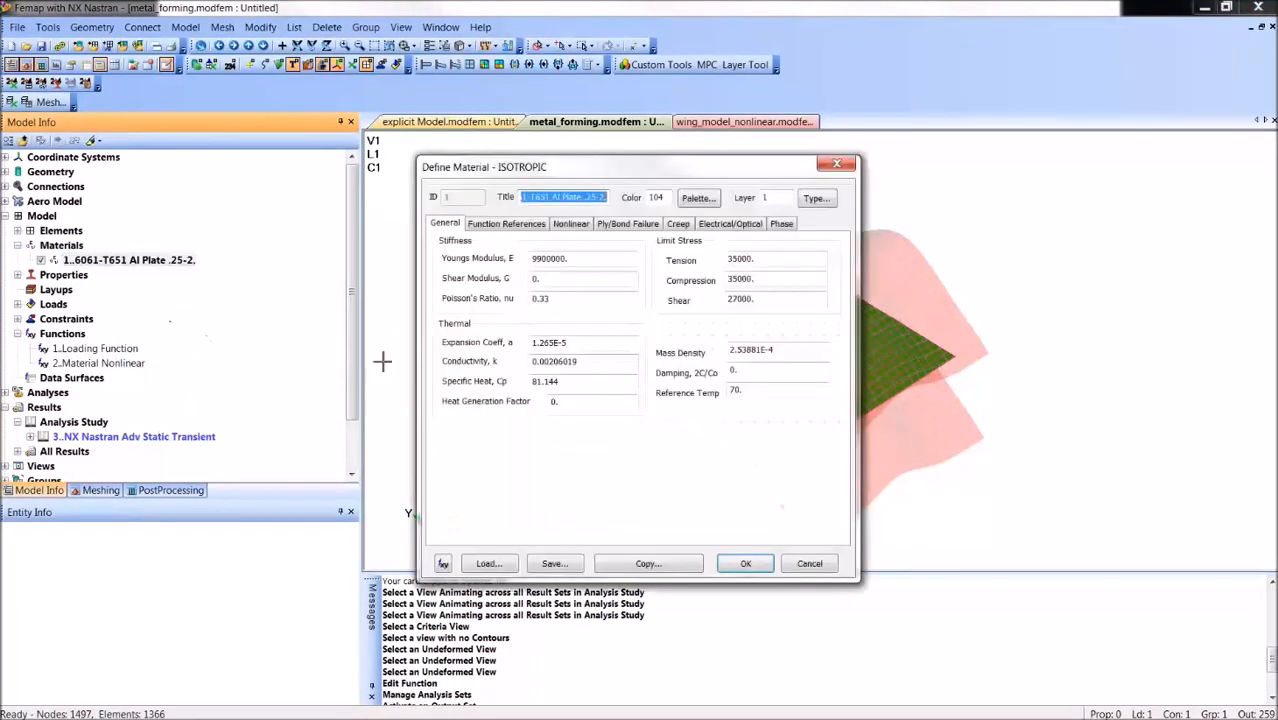
{"action": "left_click", "coordinate": [571, 224]}
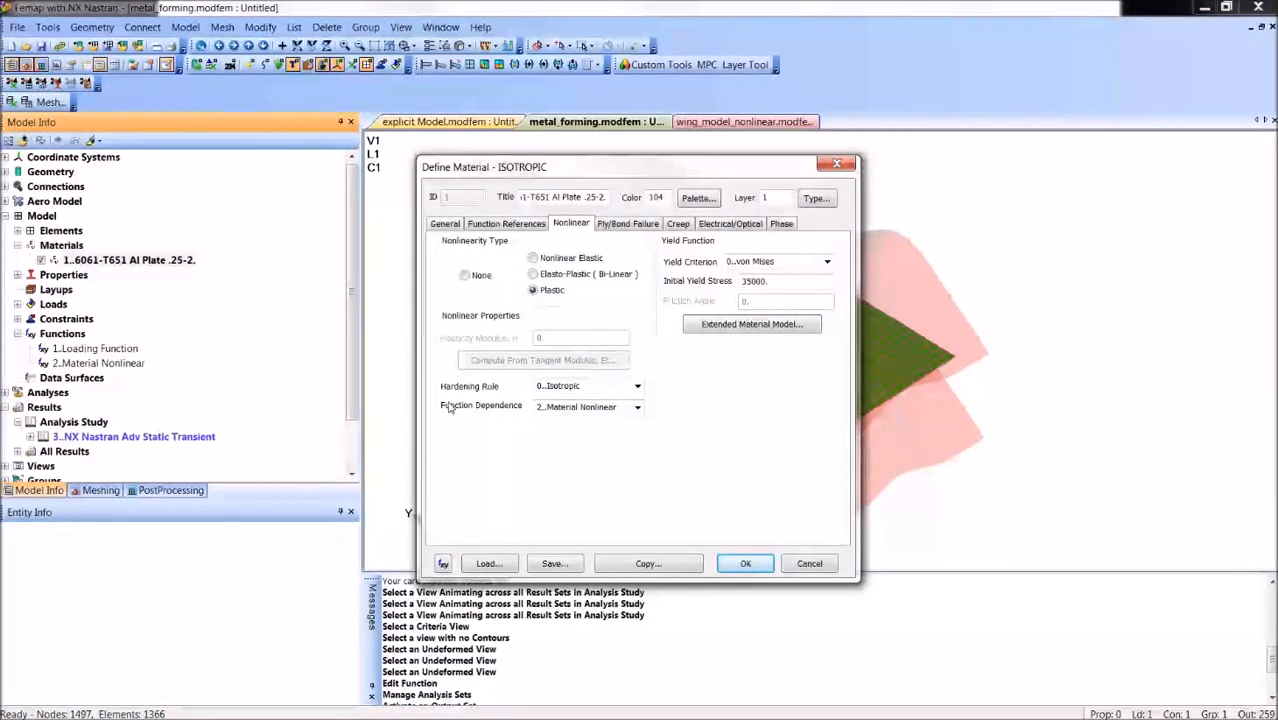
{"action": "left_click", "coordinate": [637, 387]}
{"action": "left_click", "coordinate": [638, 387]}
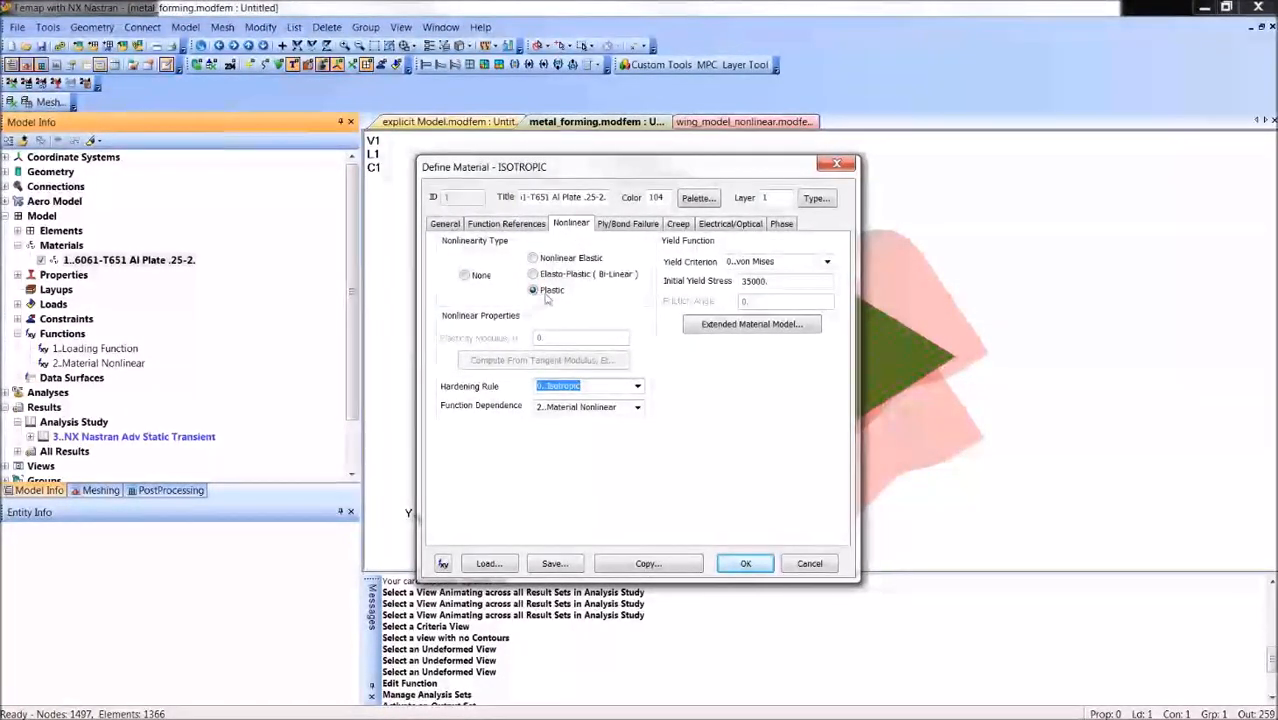
{"action": "left_click", "coordinate": [810, 564]}
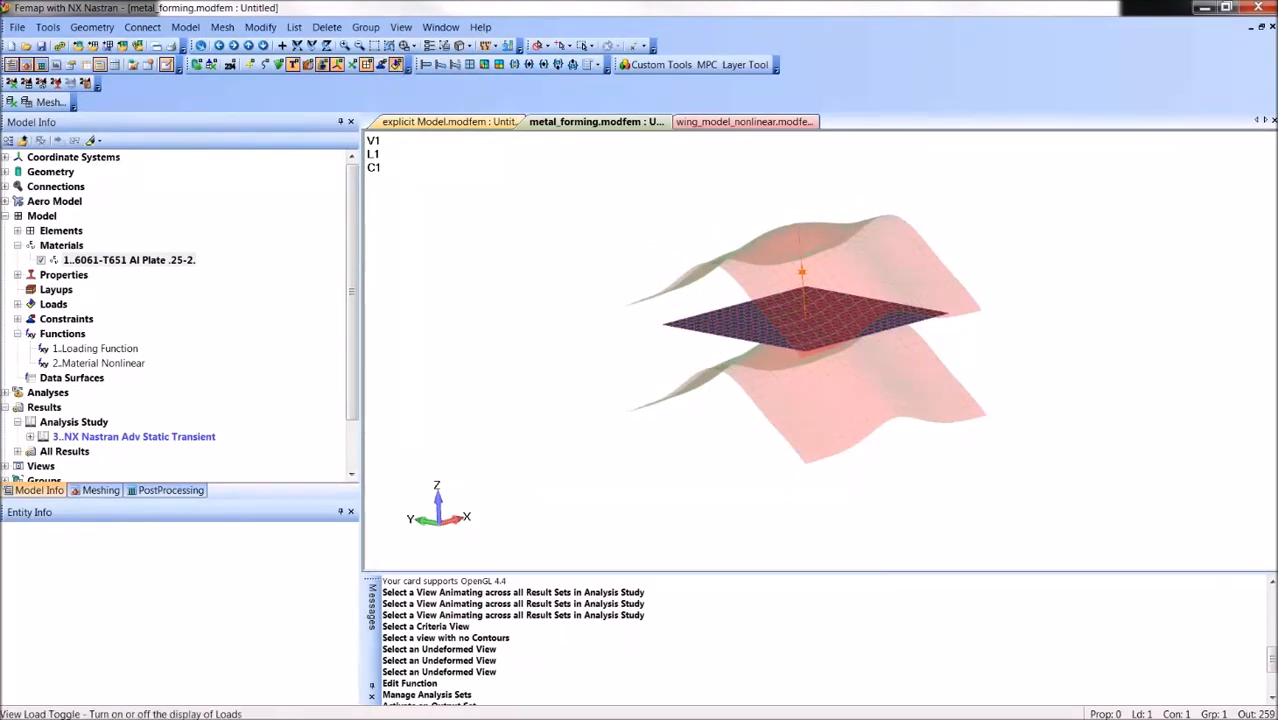
Step: Display the loads on the metal forming model to inspect them, and hide them again
{"action": "left_click", "coordinate": [397, 64]}
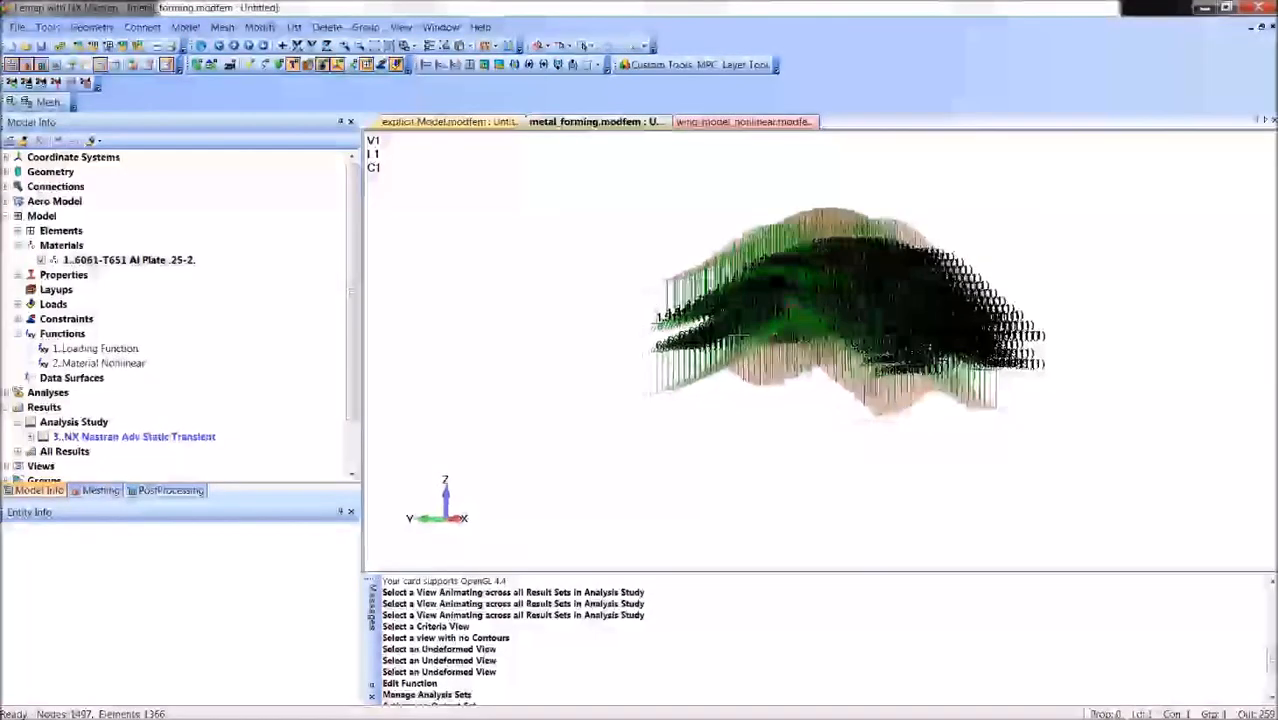
{"action": "middle_click_drag", "start_coordinate": [742, 335], "coordinate": [700, 362]}
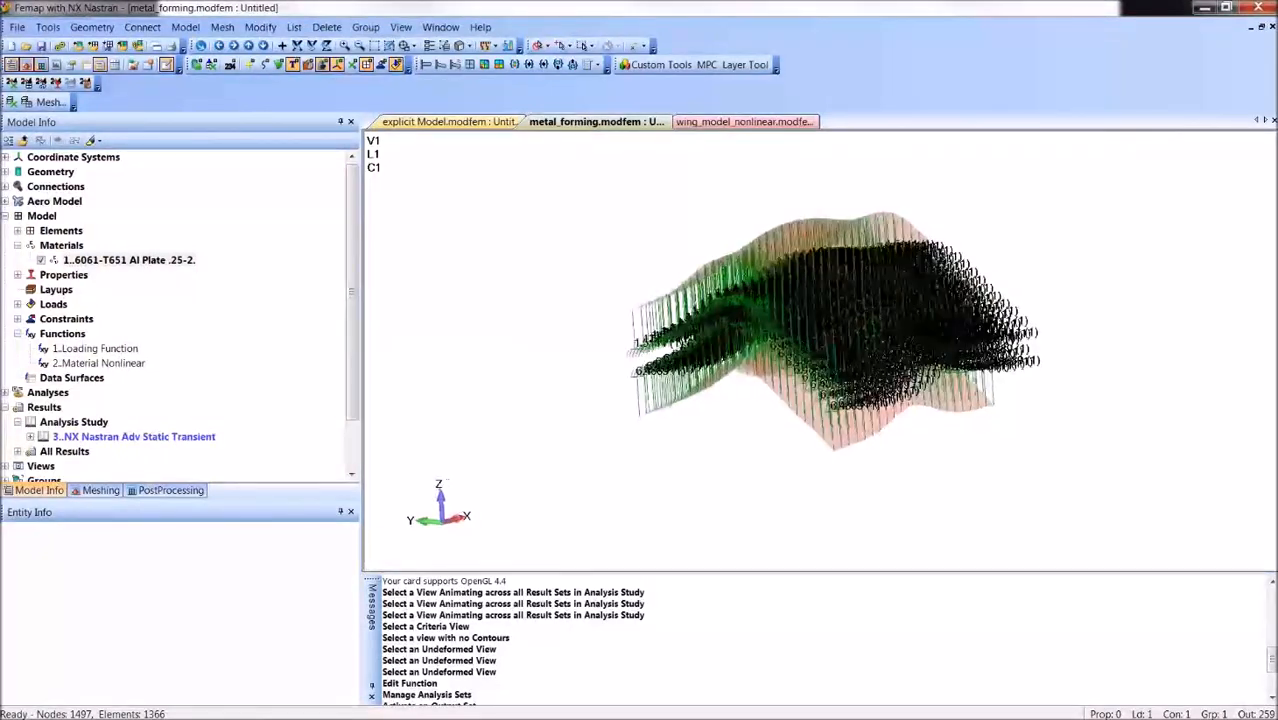
{"action": "left_click", "coordinate": [397, 64]}
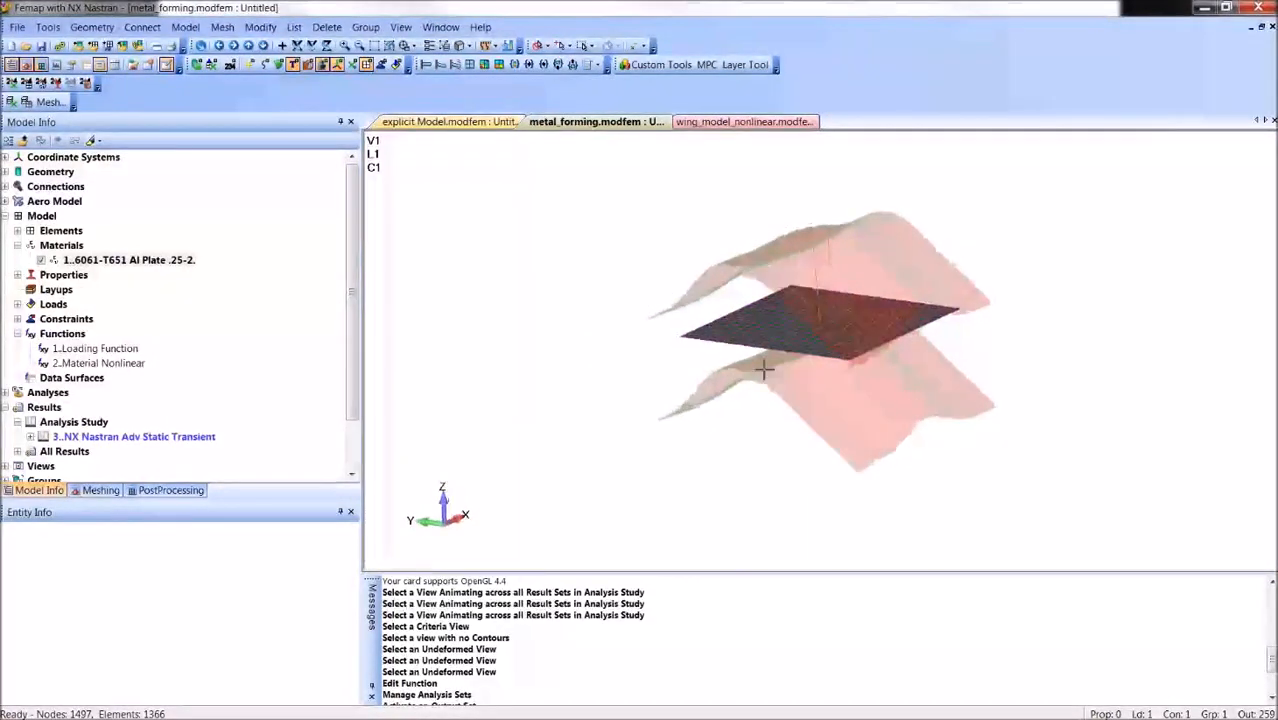
Step: Expand the Analyses branch to look at the NX Nastran Adv Static Transient analysis set without changing or running it
{"action": "scroll", "coordinate": [345, 279], "scroll_direction": "down", "scroll_amount": 2}
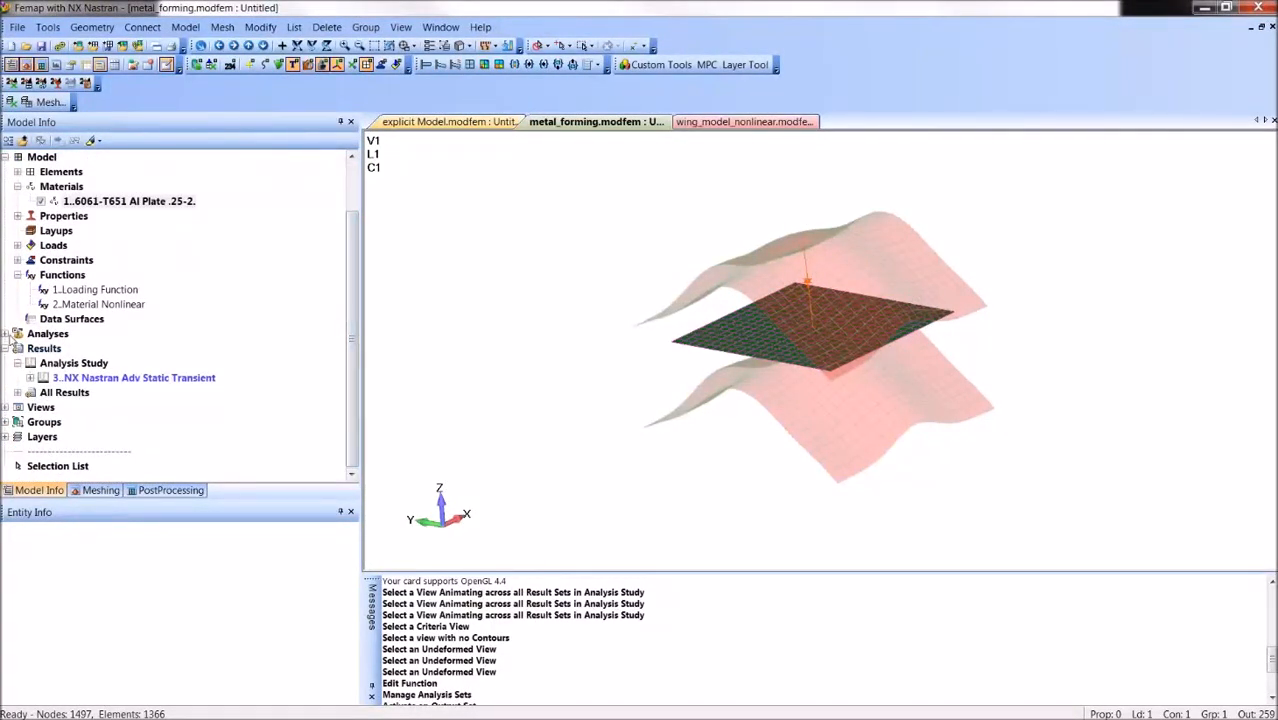
{"action": "left_click", "coordinate": [6, 334]}
{"action": "right_click", "coordinate": [105, 352]}
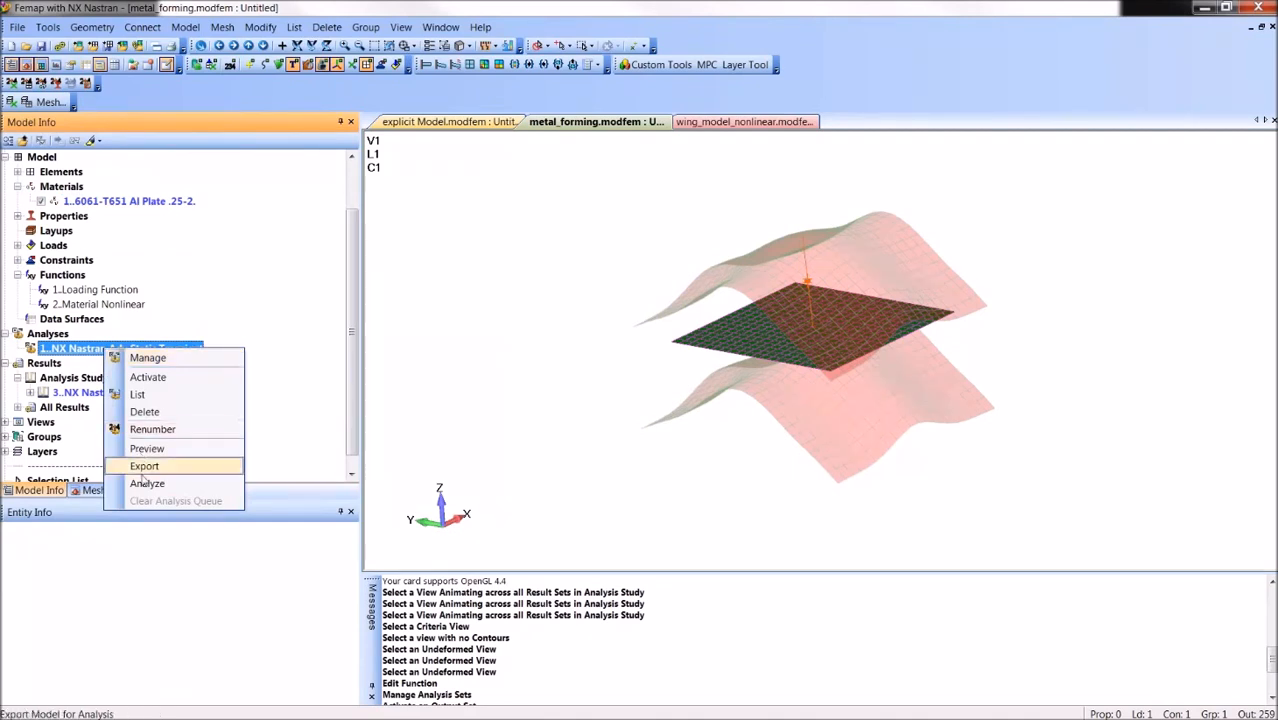
{"action": "left_click", "coordinate": [426, 333]}
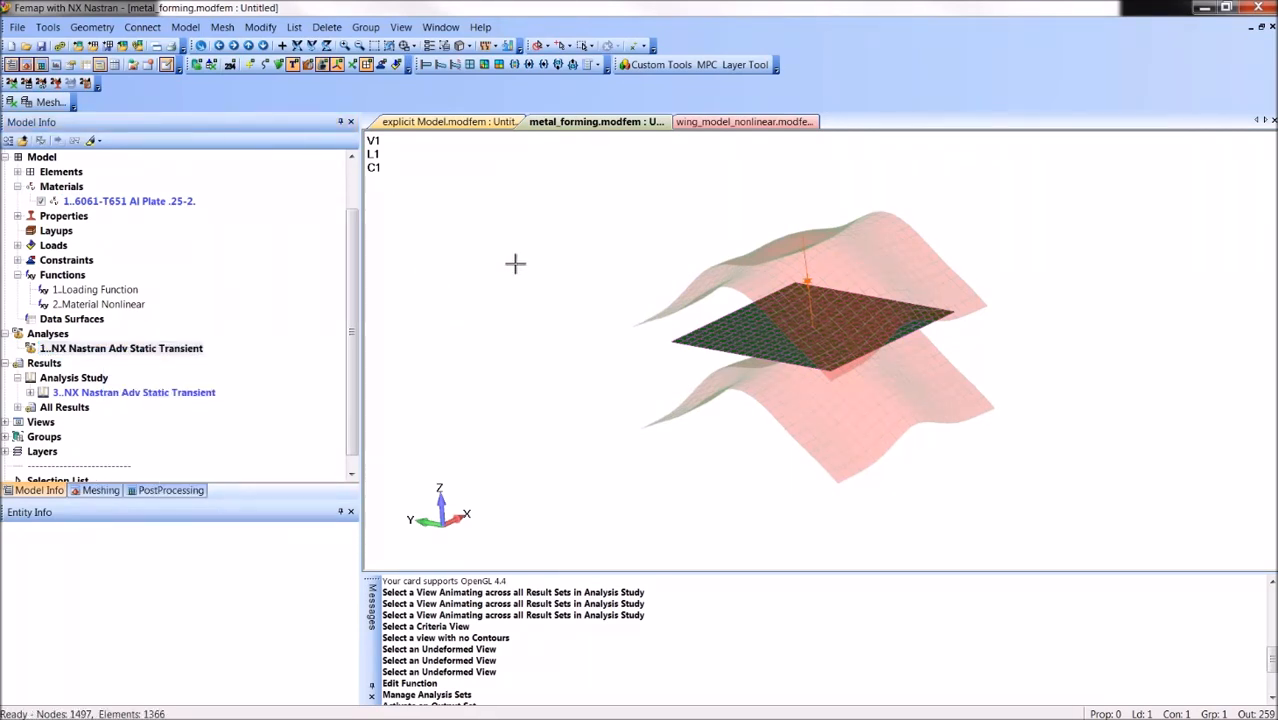
{"action": "middle_click_drag", "start_coordinate": [468, 336], "coordinate": [488, 343]}
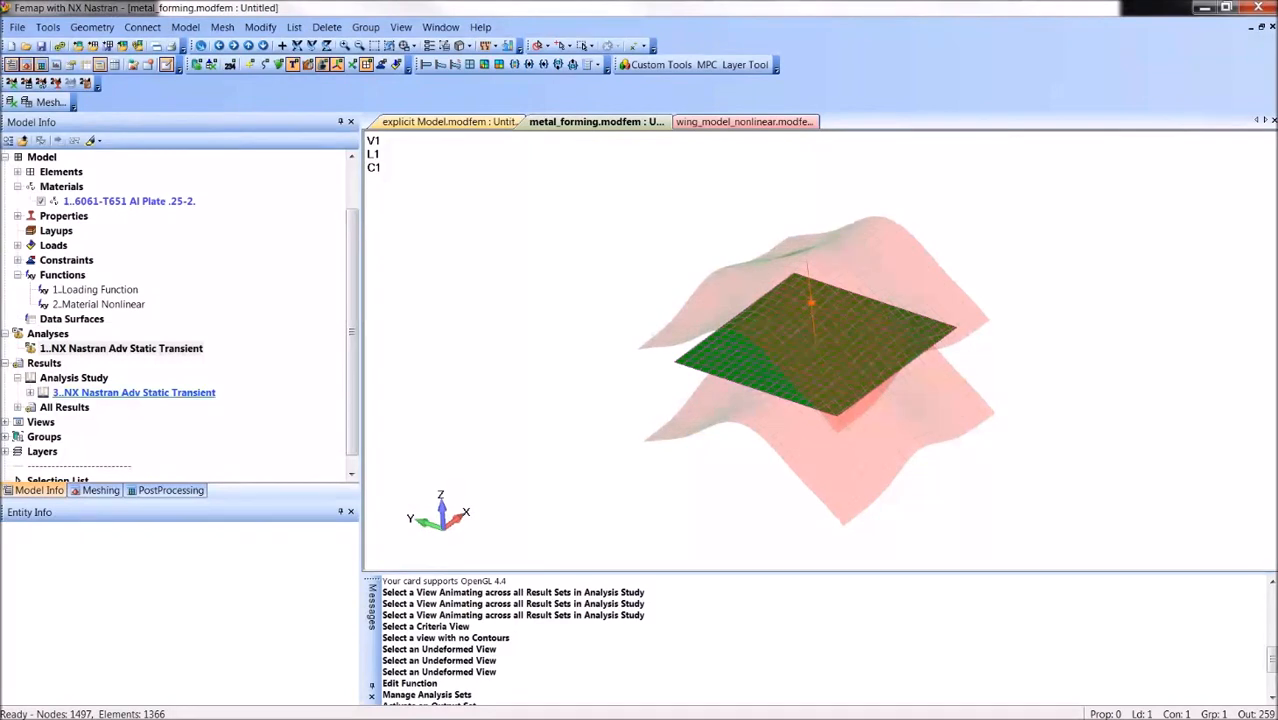
Step: Animate the metal forming model's NX Nastran Adv Static Transient study and inspect the motion from the side and at an angle
{"action": "right_click", "coordinate": [136, 394]}
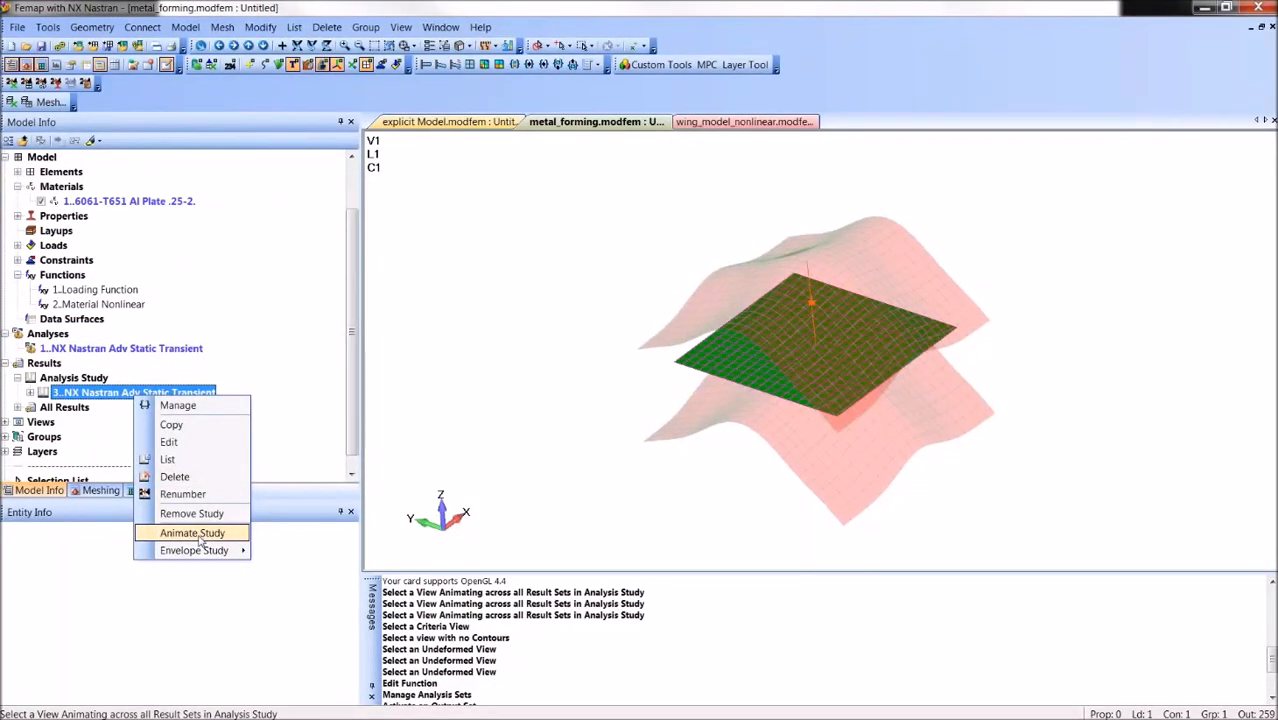
{"action": "left_click", "coordinate": [192, 533]}
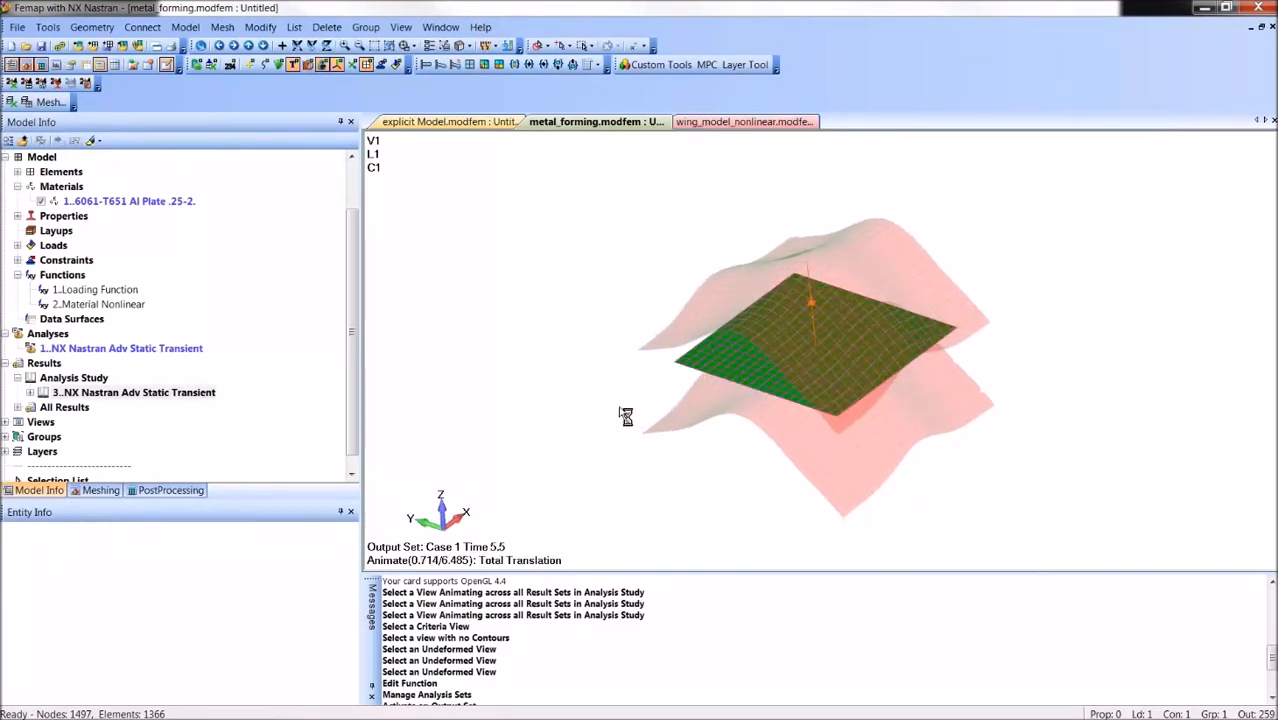
{"action": "middle_click_drag", "start_coordinate": [621, 409], "coordinate": [720, 343]}
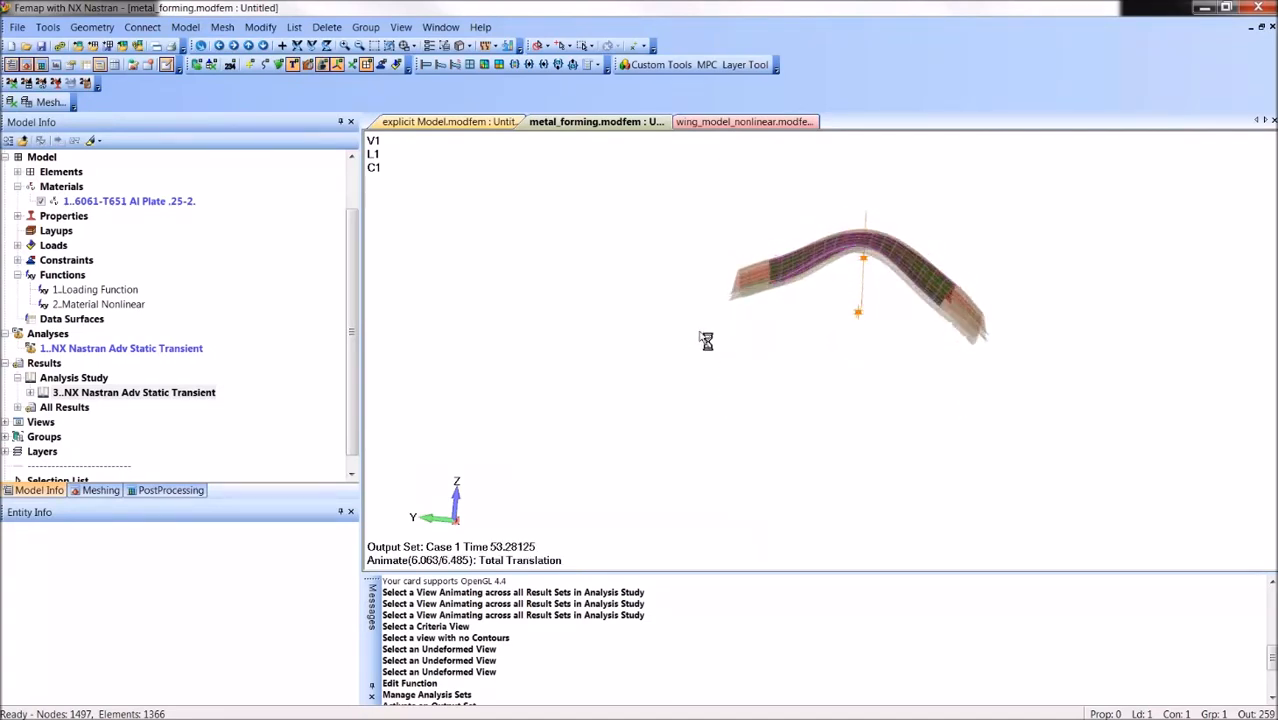
{"action": "middle_click_drag", "start_coordinate": [768, 380], "coordinate": [668, 416]}
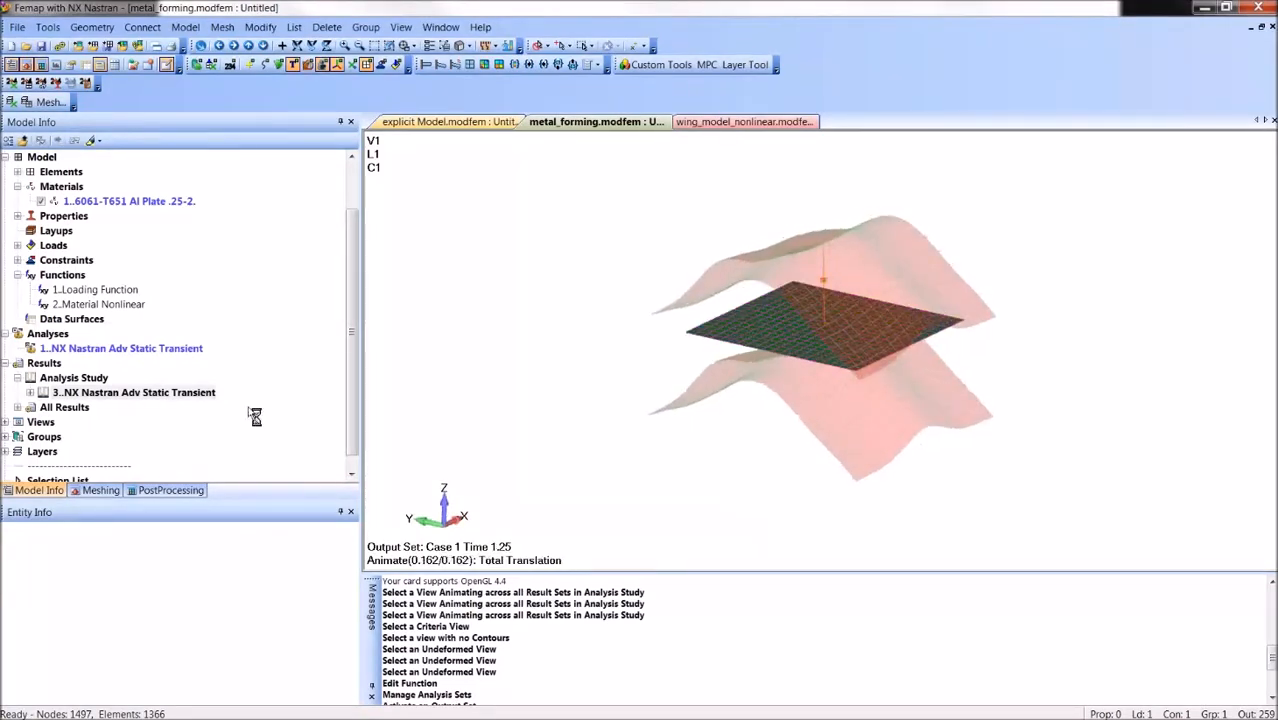
Step: Show only the Plate Element group in the animated metal forming results and switch the display to a contour view
{"action": "left_click", "coordinate": [6, 437]}
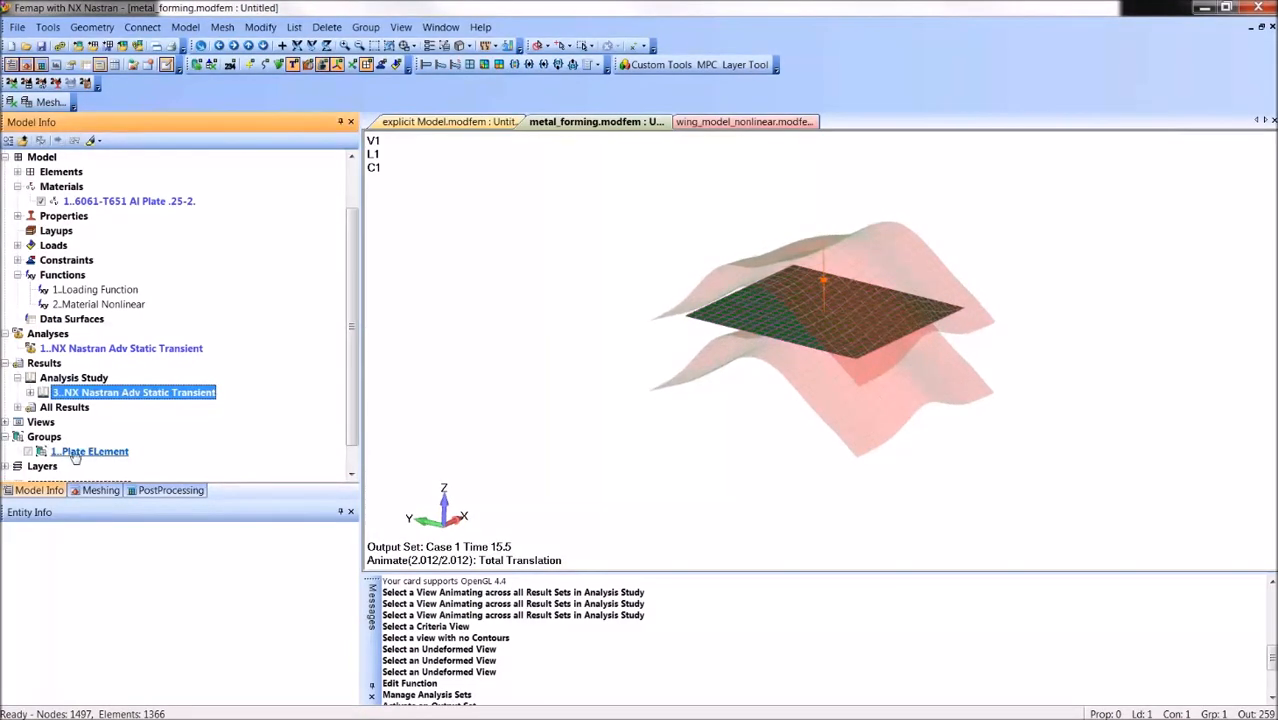
{"action": "right_click", "coordinate": [75, 456]}
{"action": "left_click", "coordinate": [130, 291]}
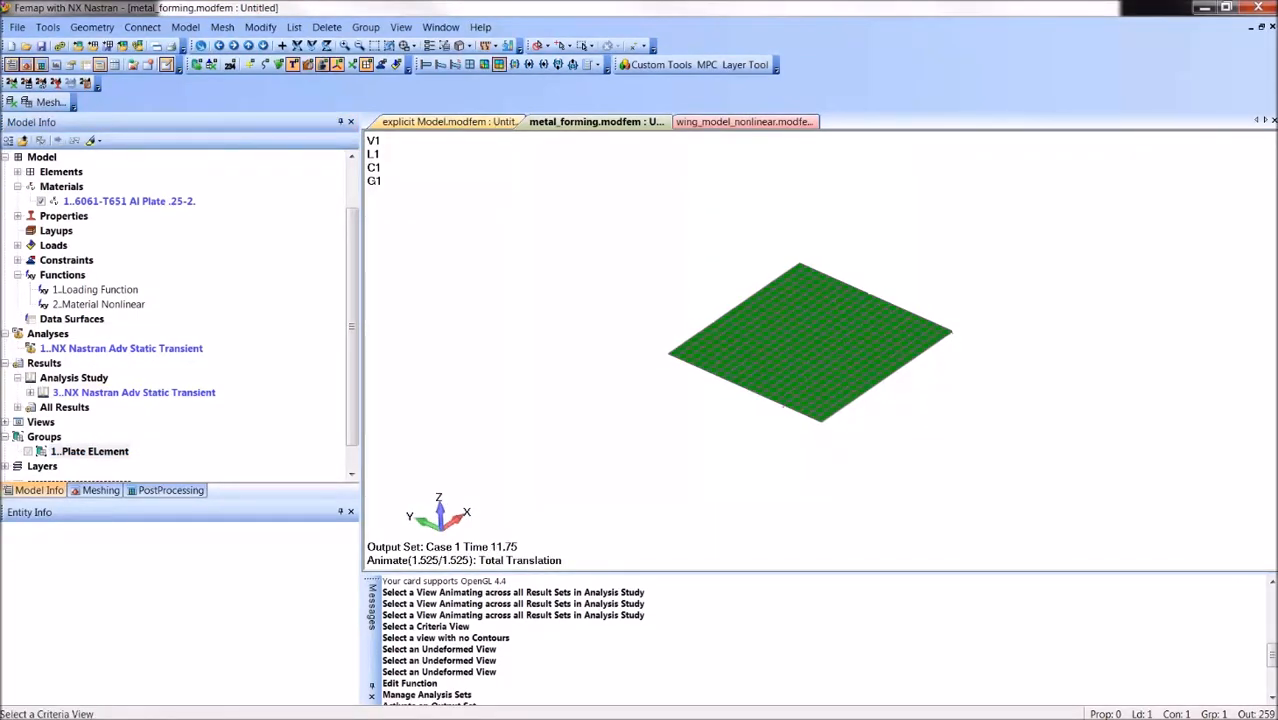
{"action": "left_click", "coordinate": [484, 64]}
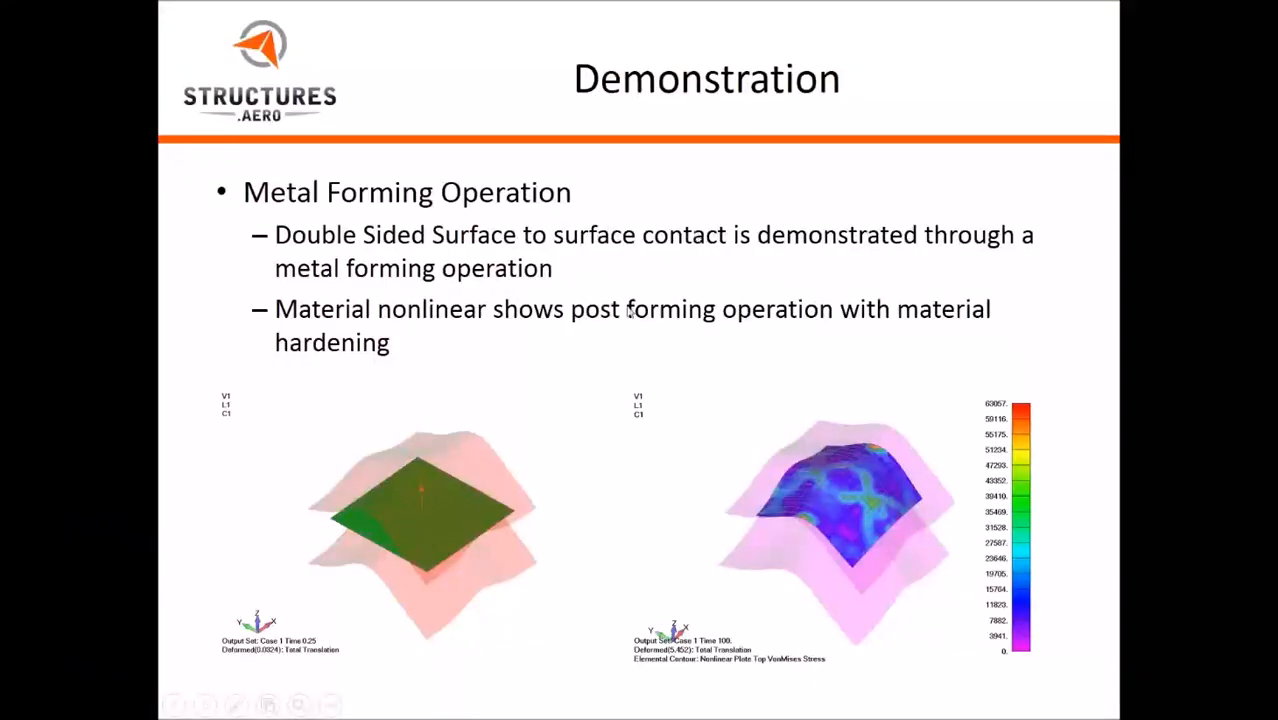
{"action": "left_click", "coordinate": [628, 312]}
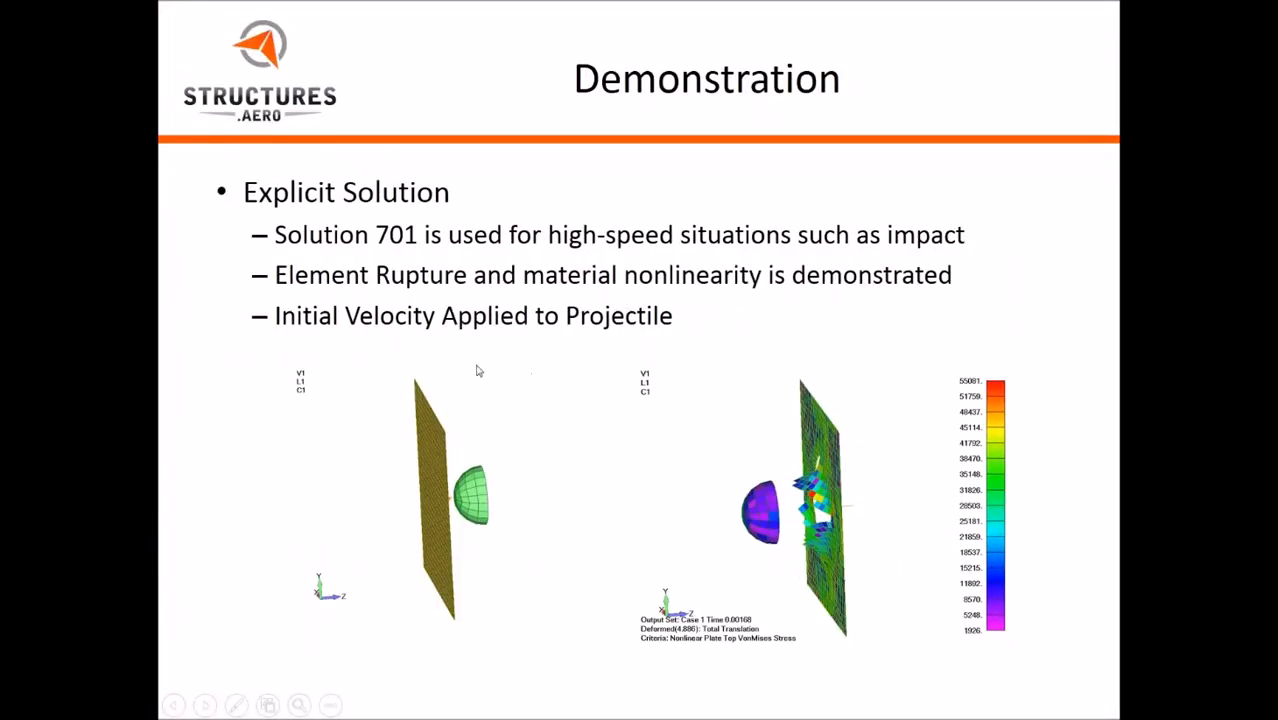
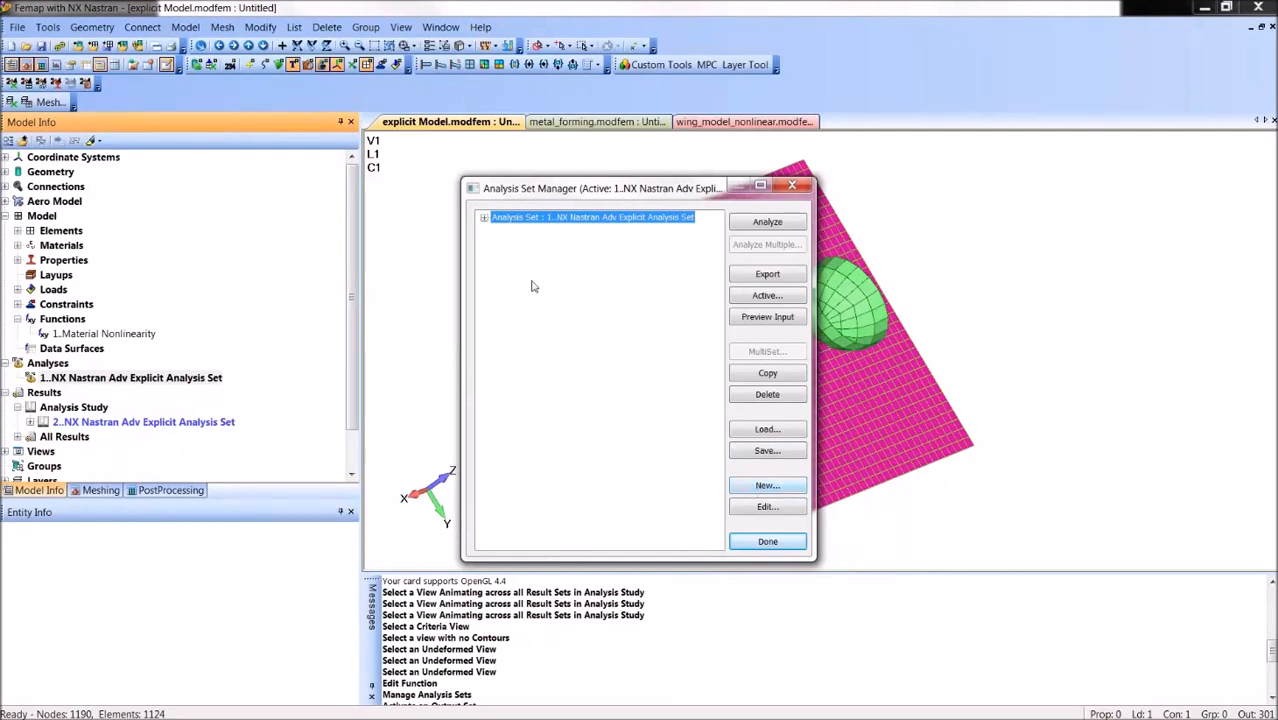
Step: Look through the analysis types offered for a new NX Nastran analysis set, including Advanced Nonlinear Explicit, and cancel without creating one
{"action": "left_click", "coordinate": [767, 485]}
{"action": "left_click_drag", "start_coordinate": [676, 563], "coordinate": [652, 381]}
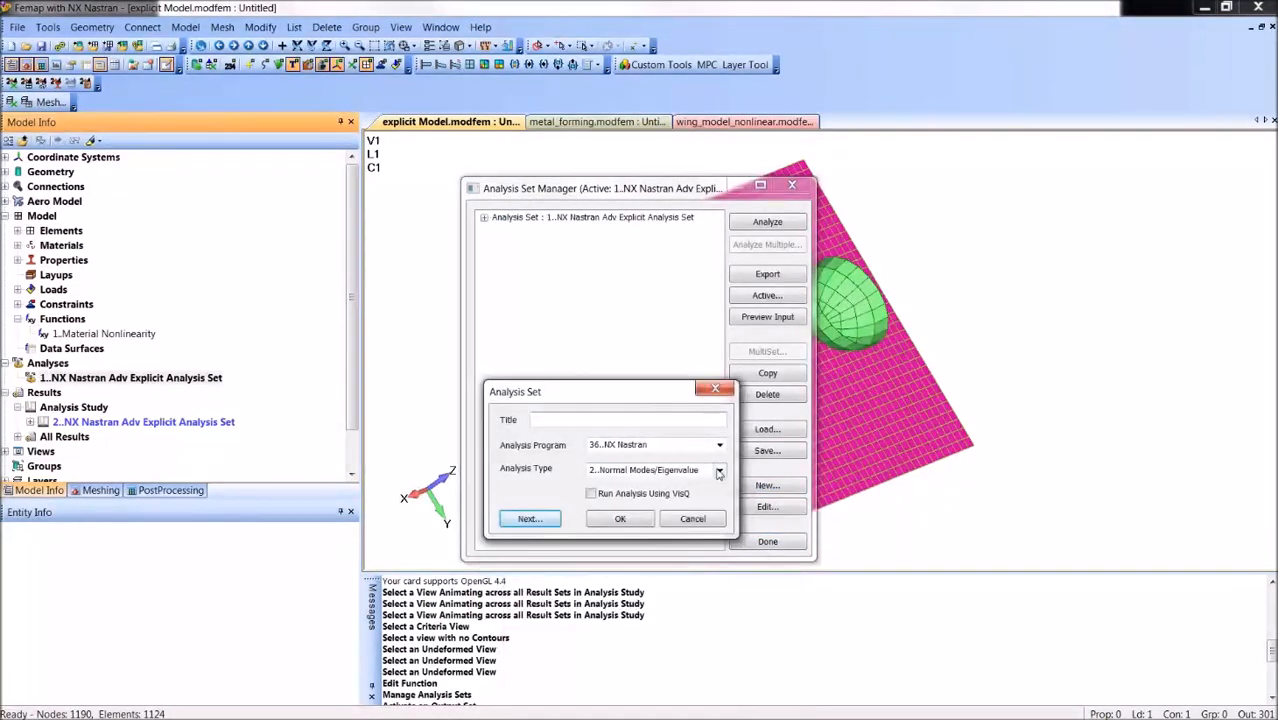
{"action": "left_click", "coordinate": [719, 471]}
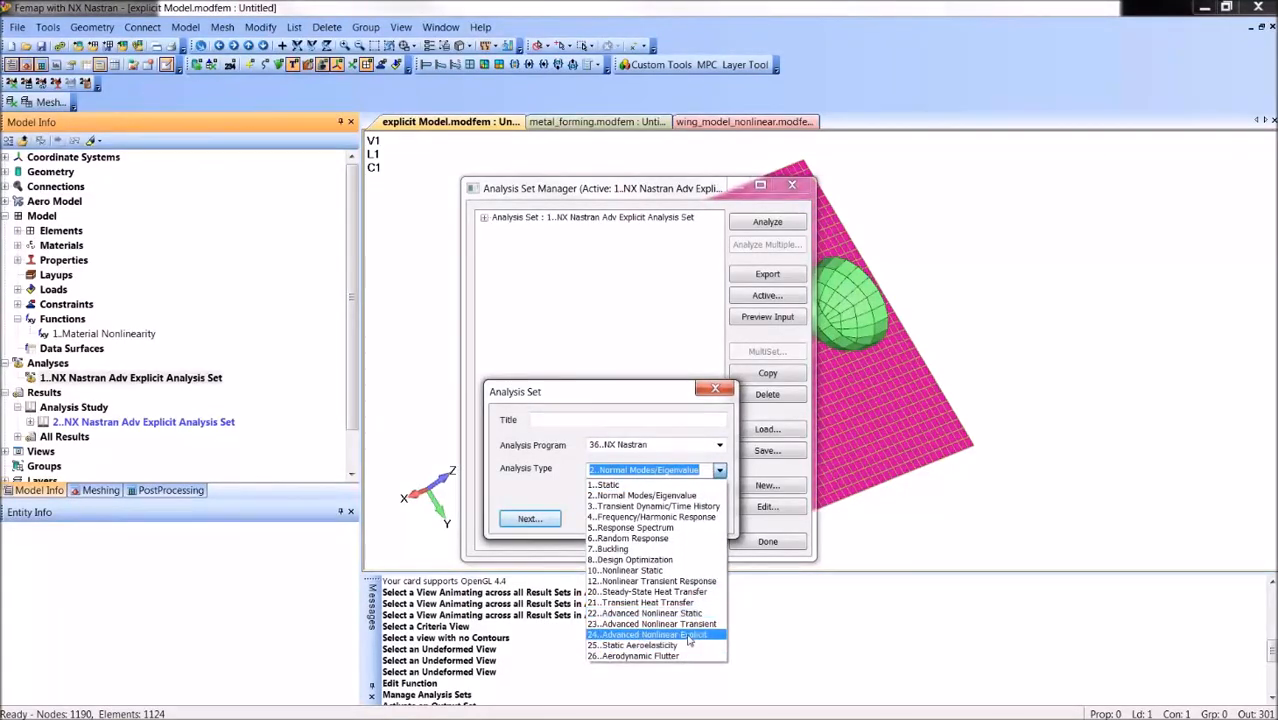
{"action": "left_click", "coordinate": [671, 323]}
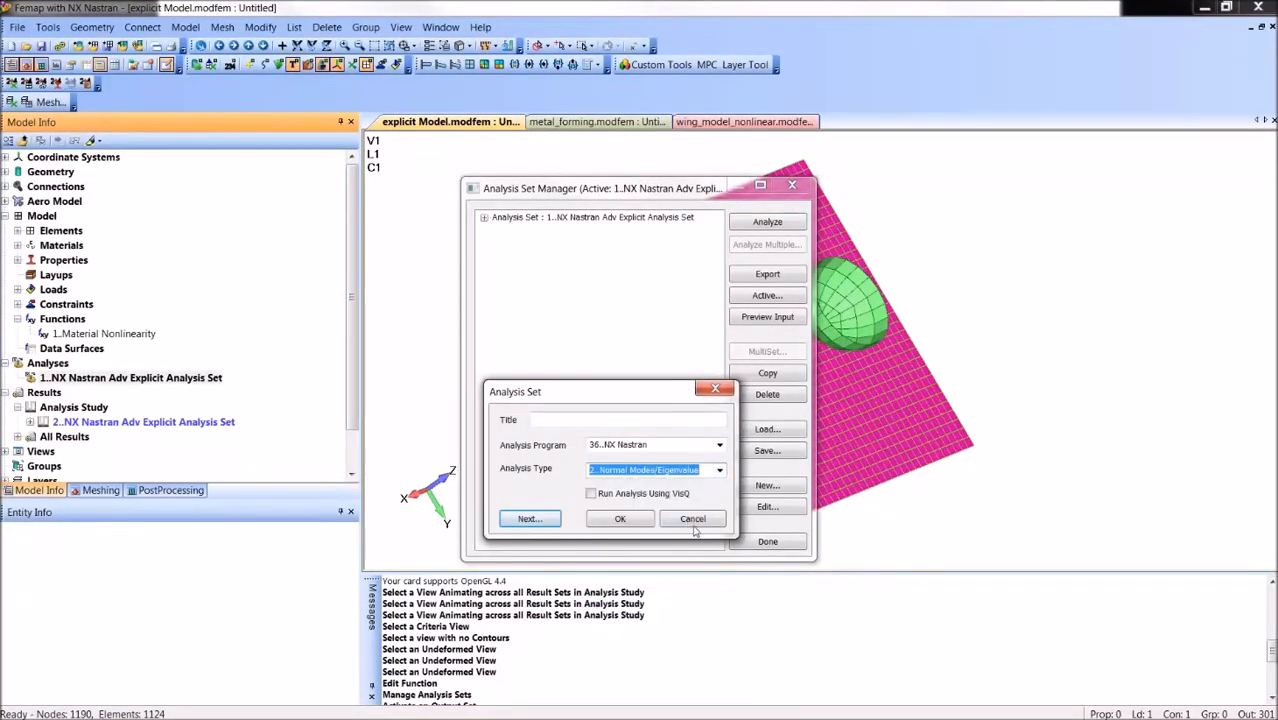
{"action": "left_click", "coordinate": [693, 519]}
Step: Expand the explicit analysis set's Options and Executive/Solution entries and open the set's Executive and Solution options for viewing
{"action": "left_click", "coordinate": [484, 217]}
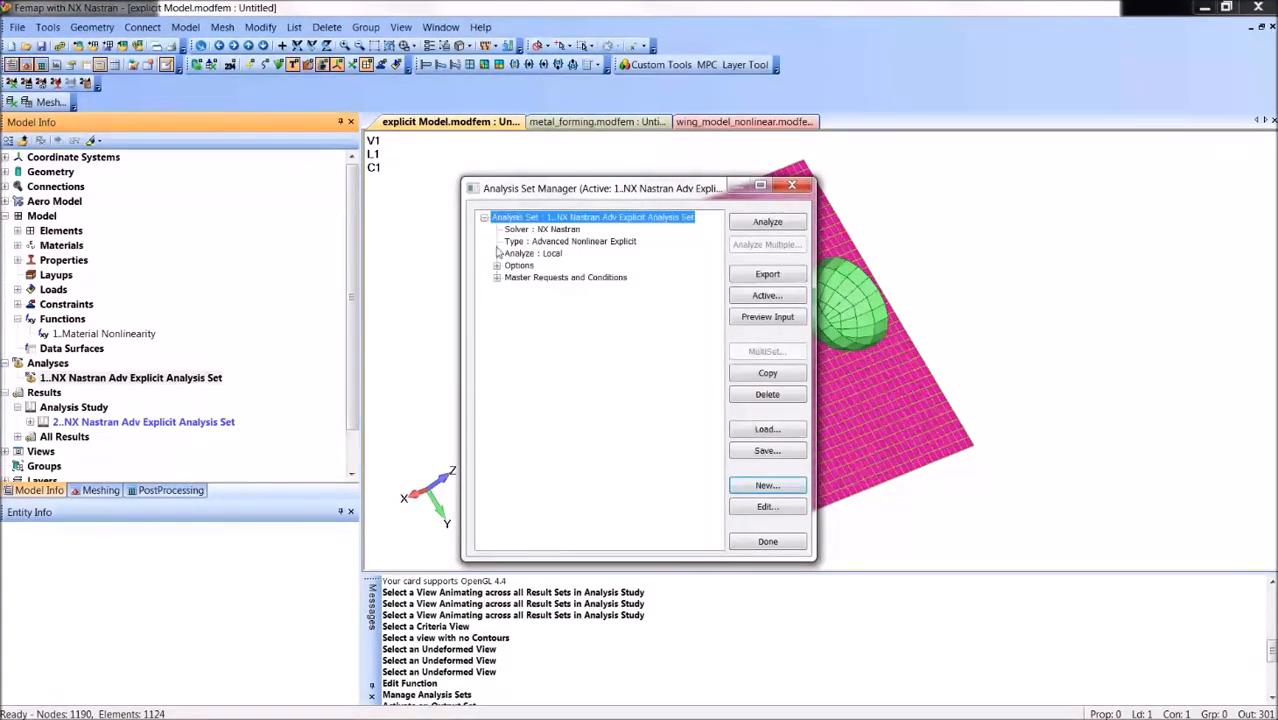
{"action": "left_click", "coordinate": [497, 266]}
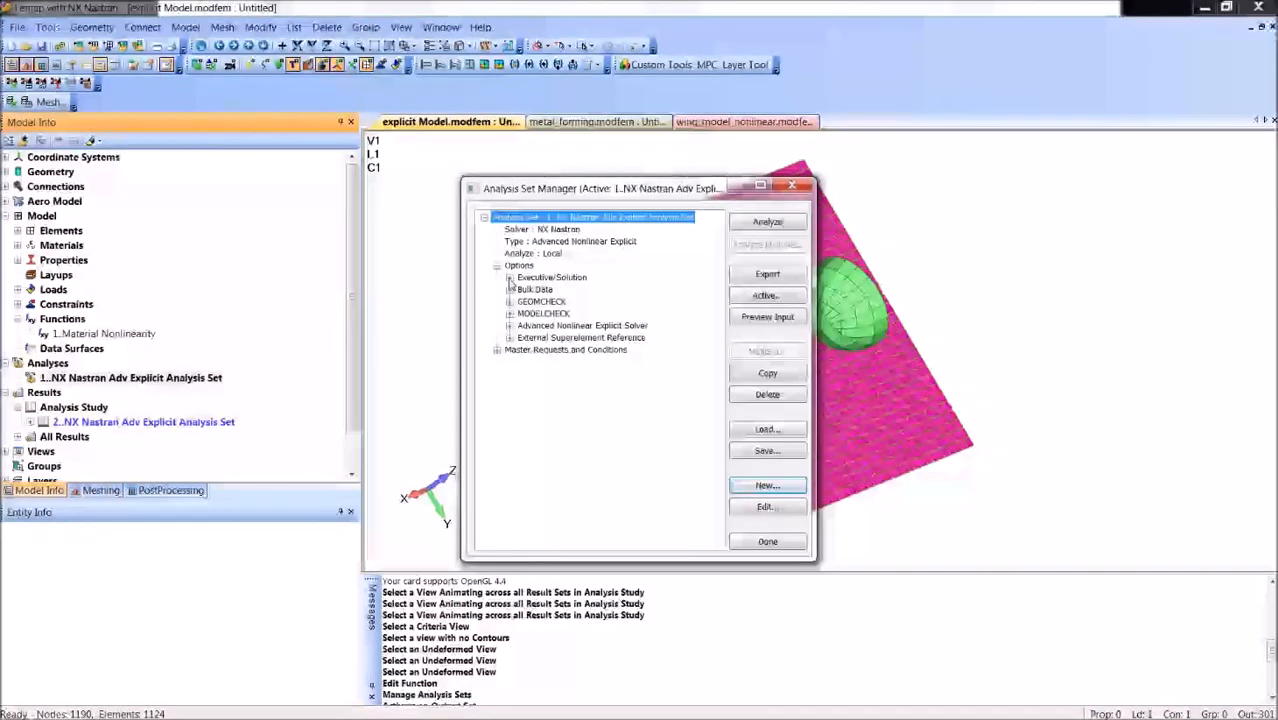
{"action": "left_click", "coordinate": [509, 277]}
{"action": "double_click", "coordinate": [549, 327]}
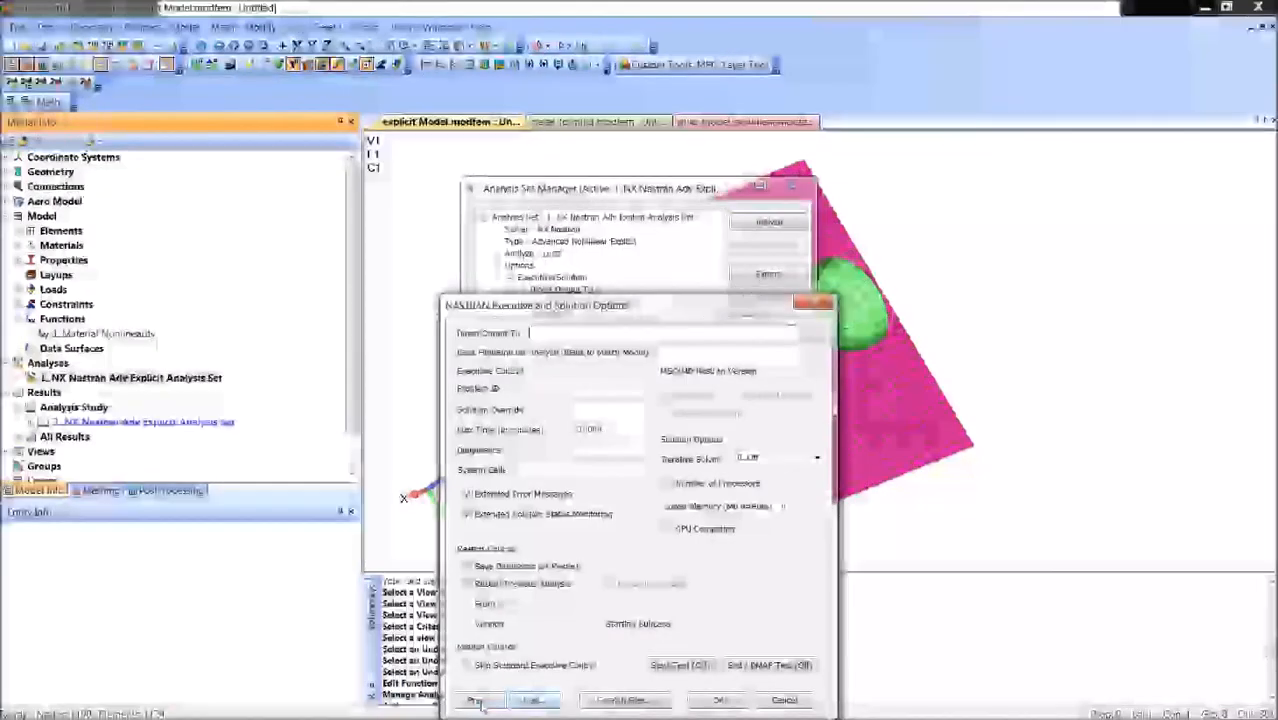
Step: Page through the explicit analysis set's option pages to the NXSTRAT Solver Parameters and examine the time step, element rupture and contact settings
{"action": "left_click", "coordinate": [491, 703]}
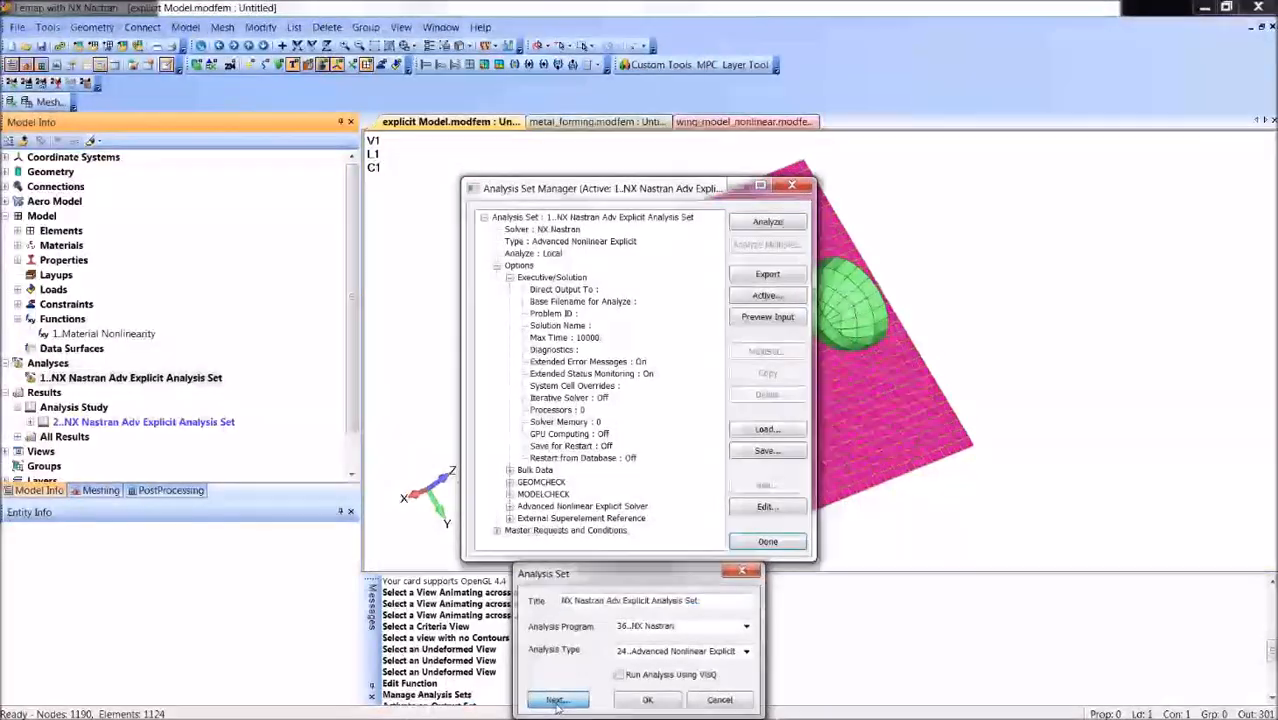
{"action": "left_click", "coordinate": [540, 703]}
{"action": "left_click", "coordinate": [535, 701]}
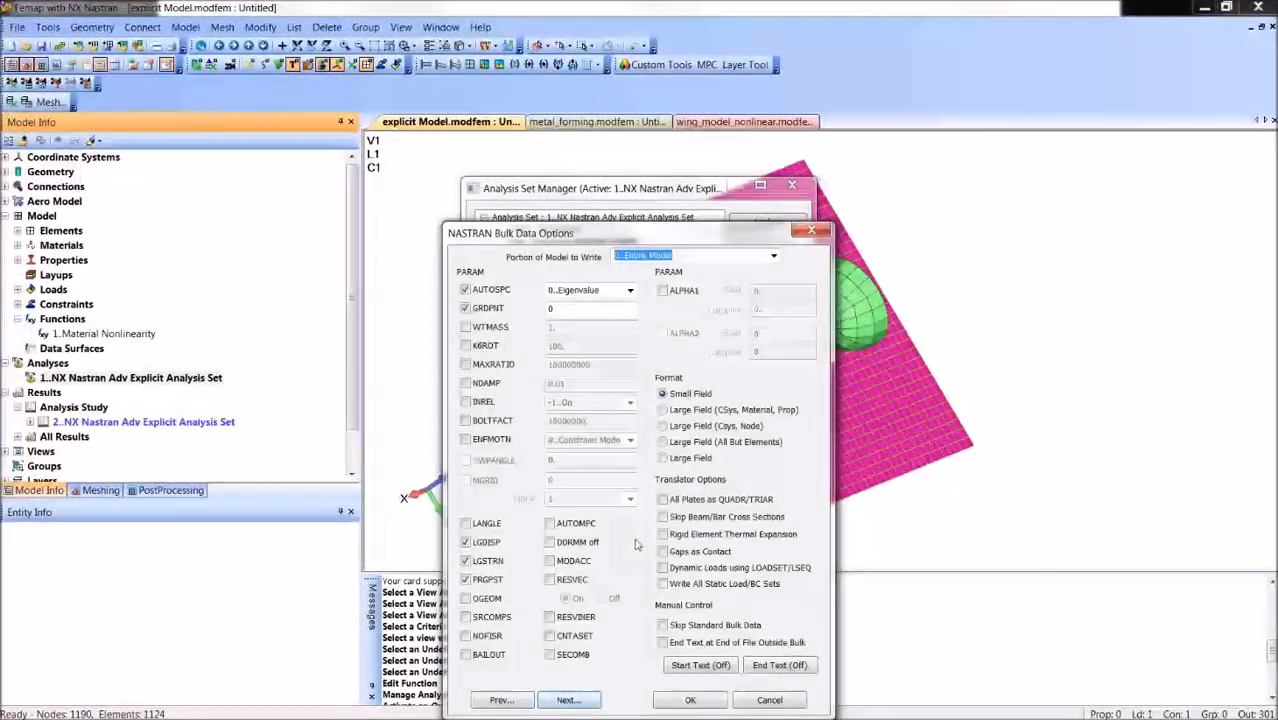
{"action": "left_click", "coordinate": [568, 701]}
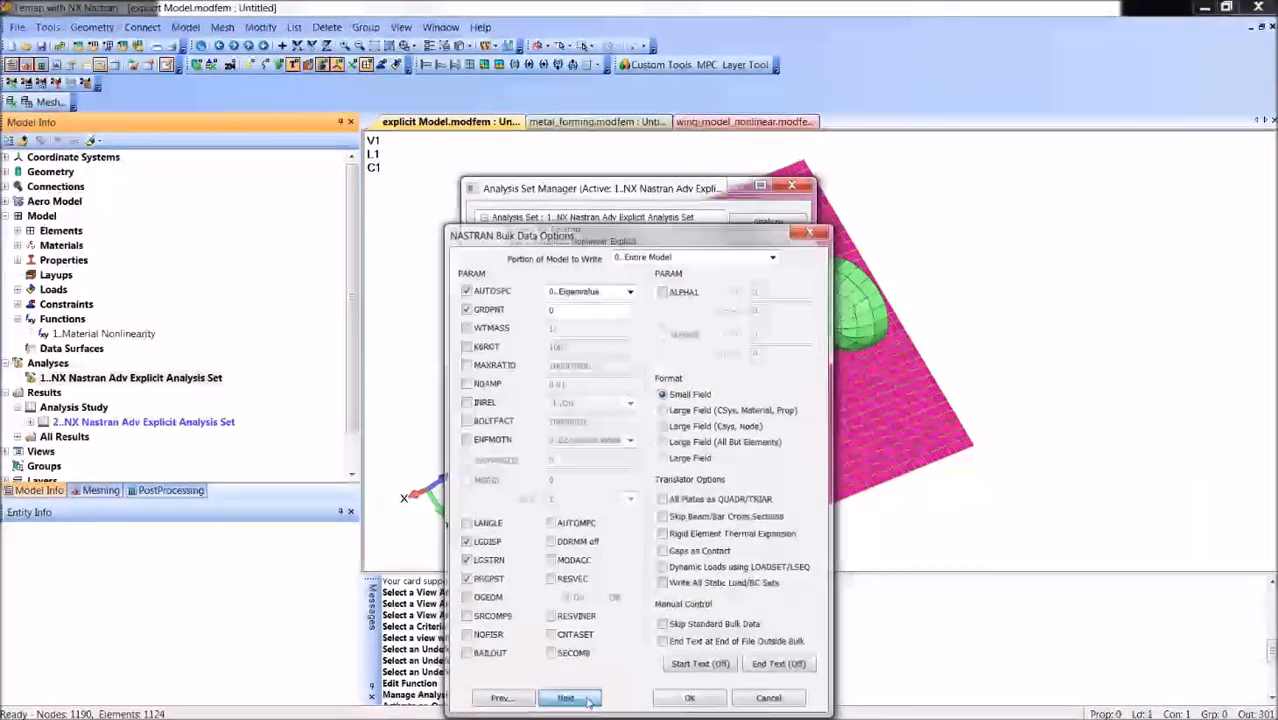
{"action": "left_click", "coordinate": [483, 700]}
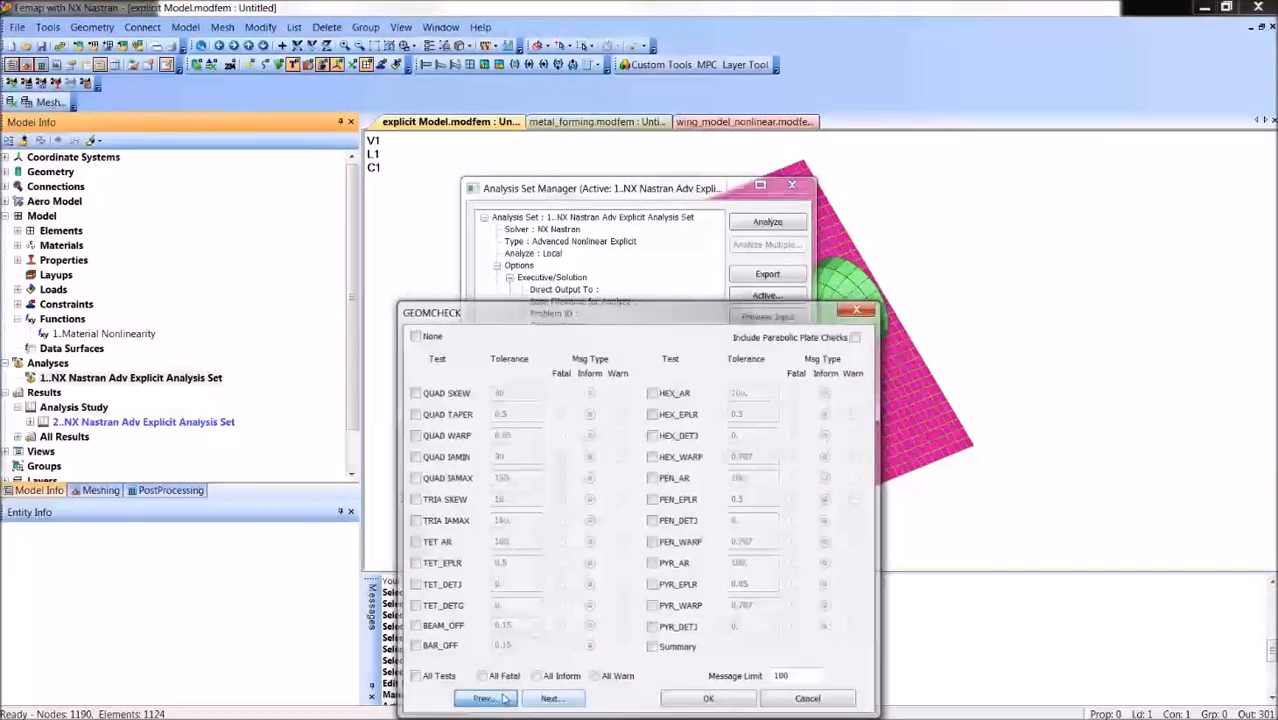
{"action": "left_click", "coordinate": [567, 702]}
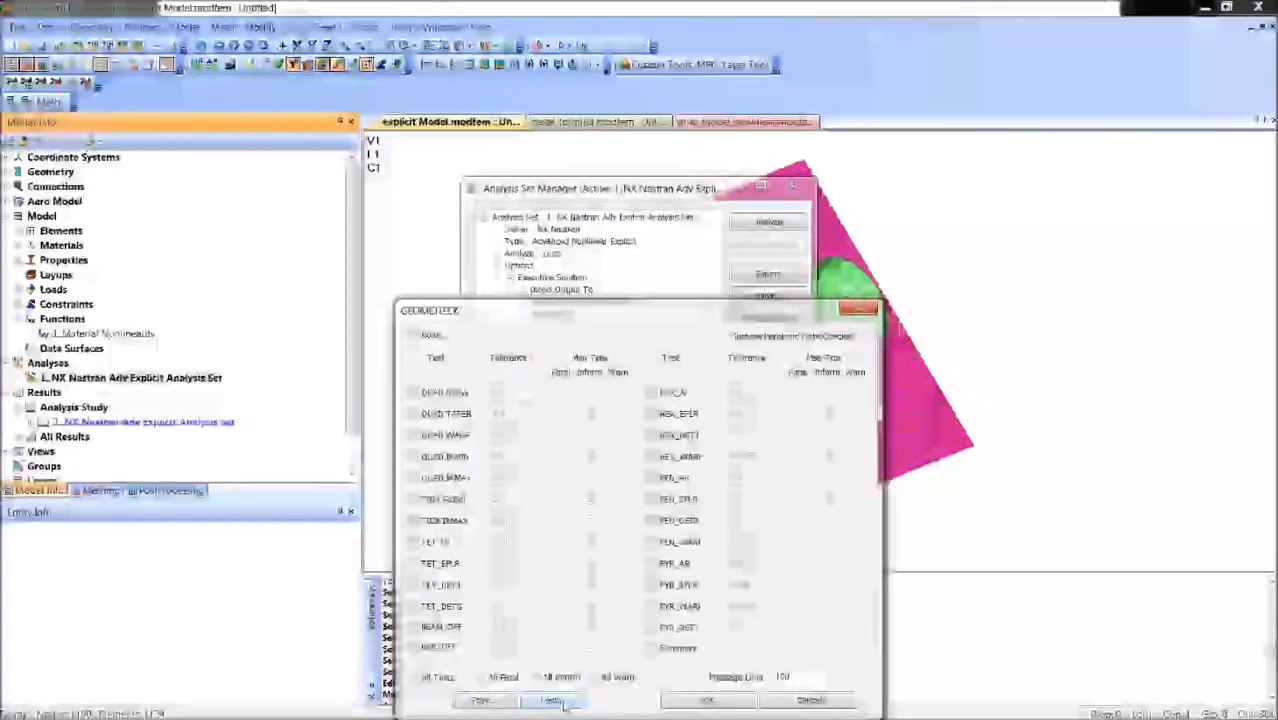
{"action": "left_click", "coordinate": [553, 699]}
{"action": "left_click", "coordinate": [571, 696]}
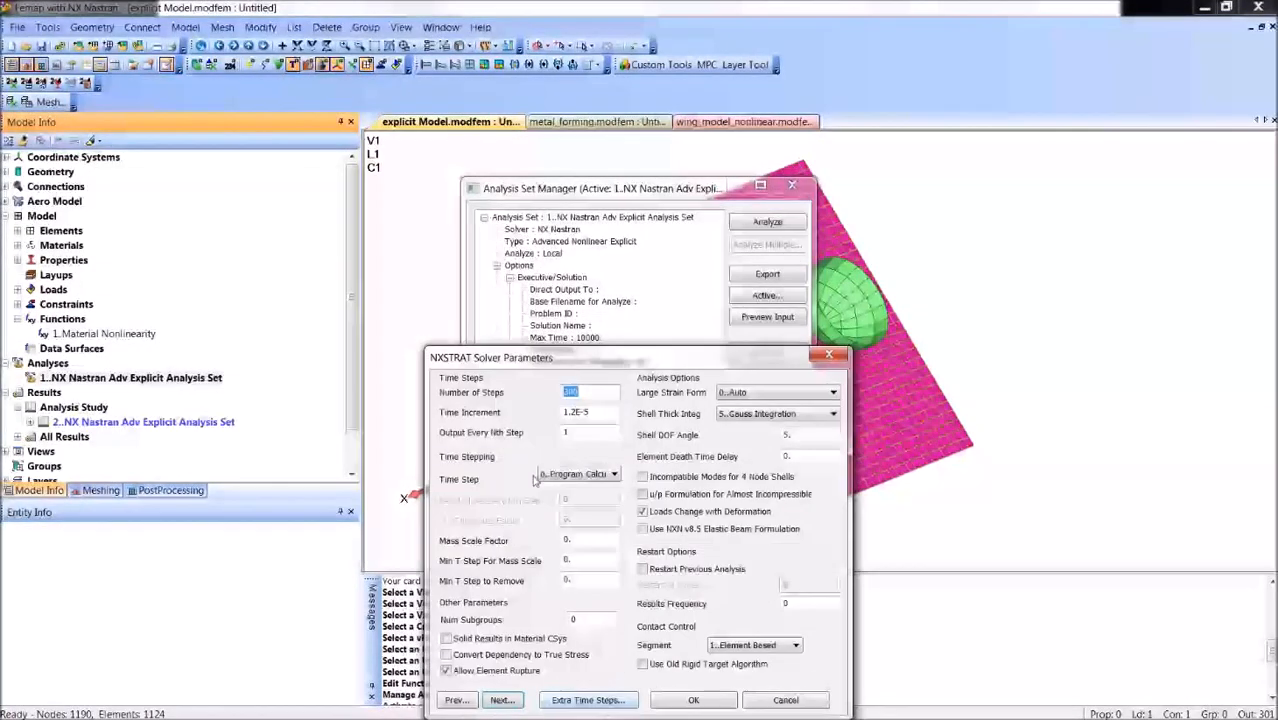
{"action": "left_click_drag", "start_coordinate": [577, 352], "coordinate": [567, 251]}
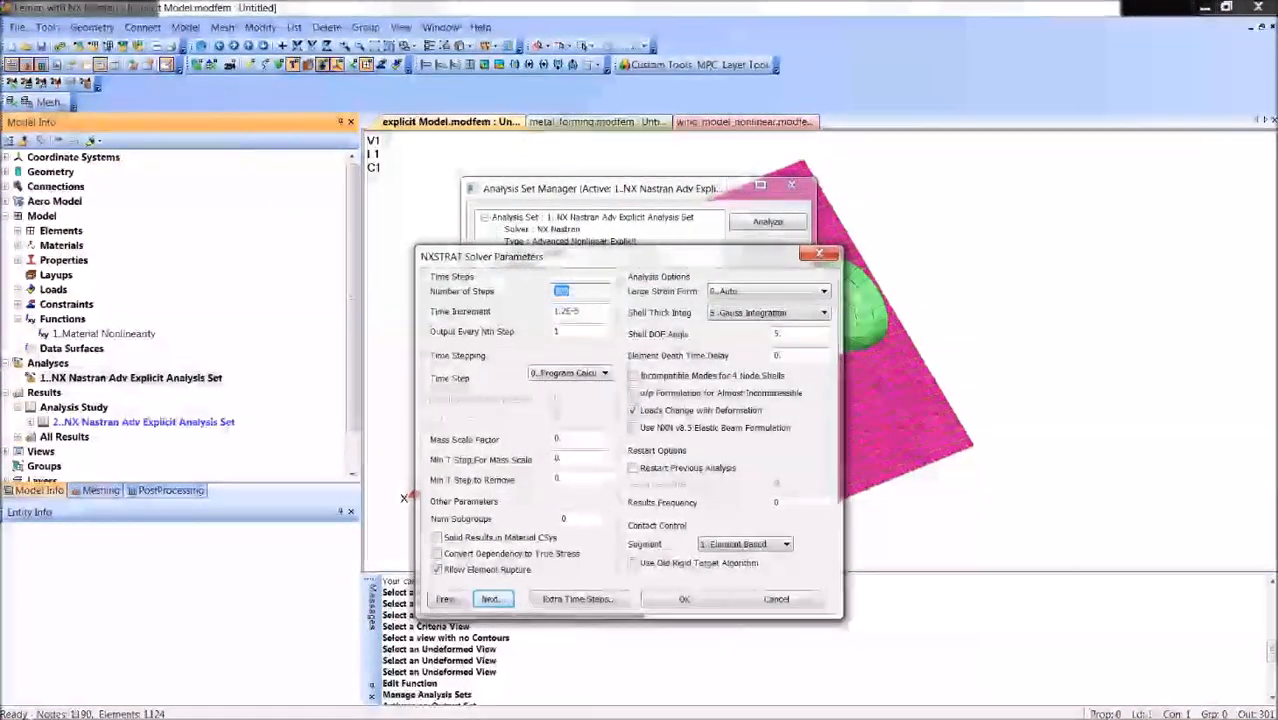
{"action": "left_click_drag", "start_coordinate": [630, 259], "coordinate": [564, 245]}
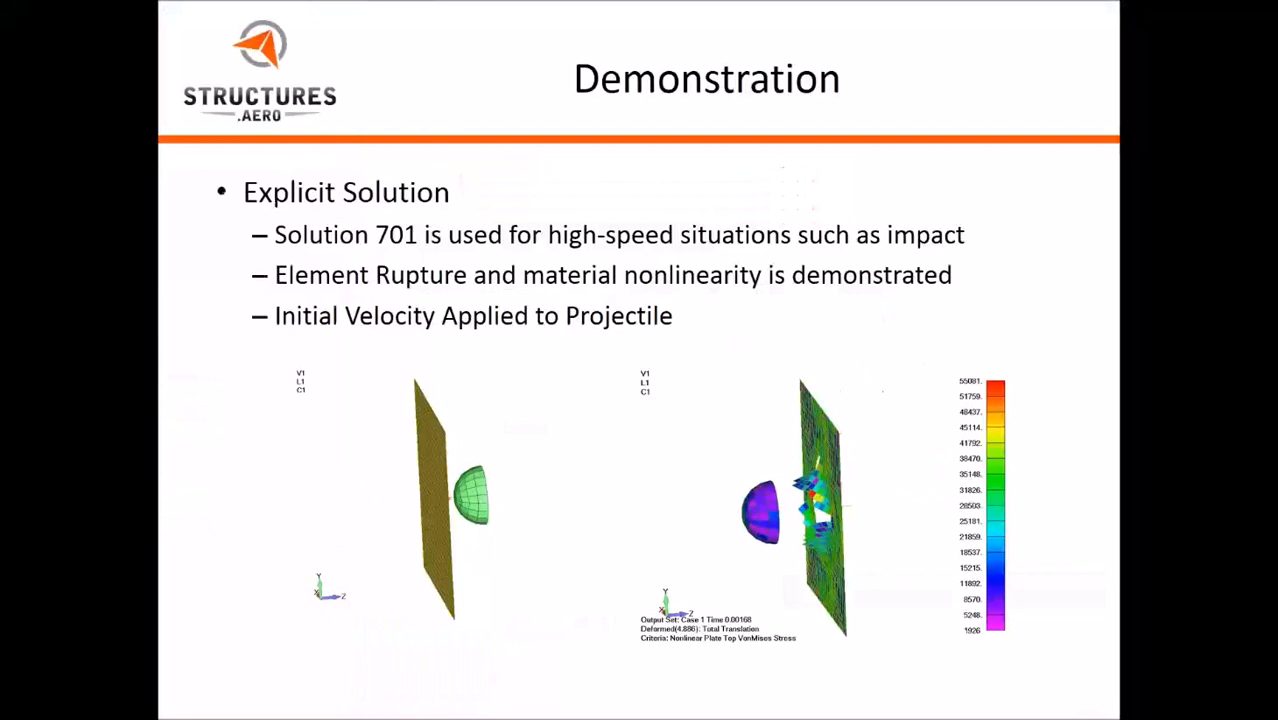
{"action": "key", "text": "Right"}
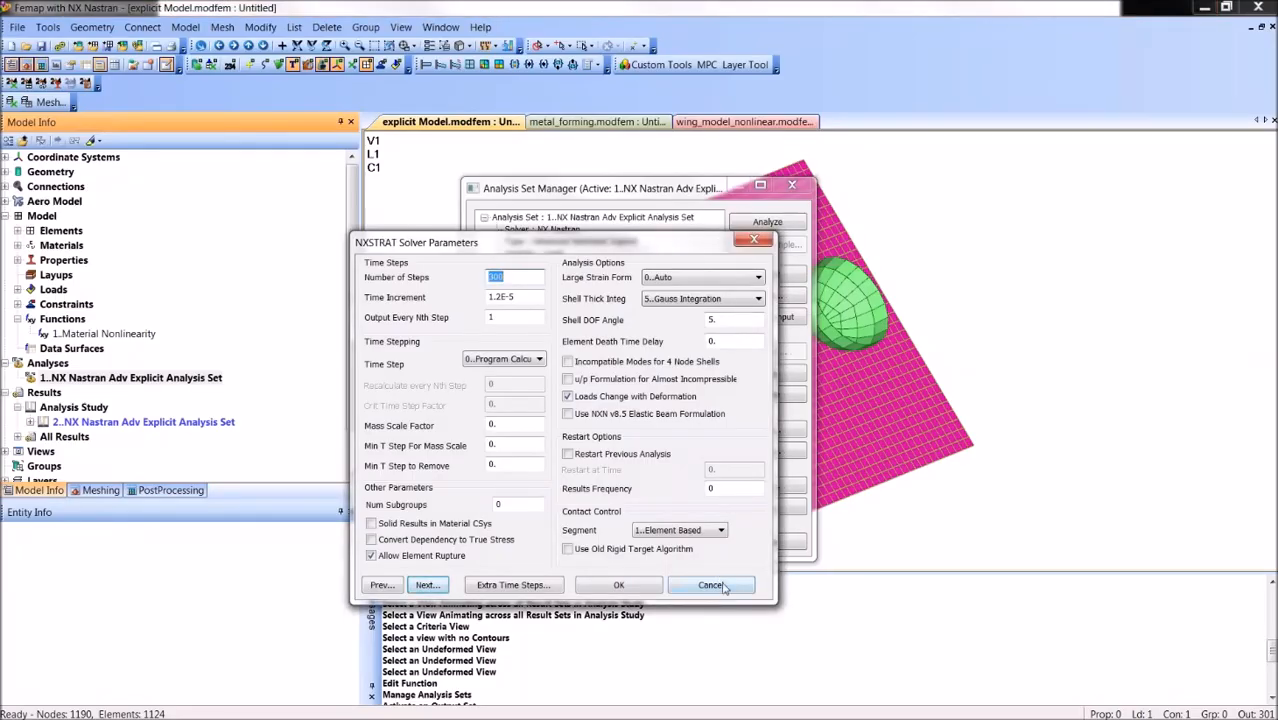
Step: Leave the NXSTRAT Solver Parameters without changes and close the Analysis Set Manager
{"action": "left_click", "coordinate": [724, 587]}
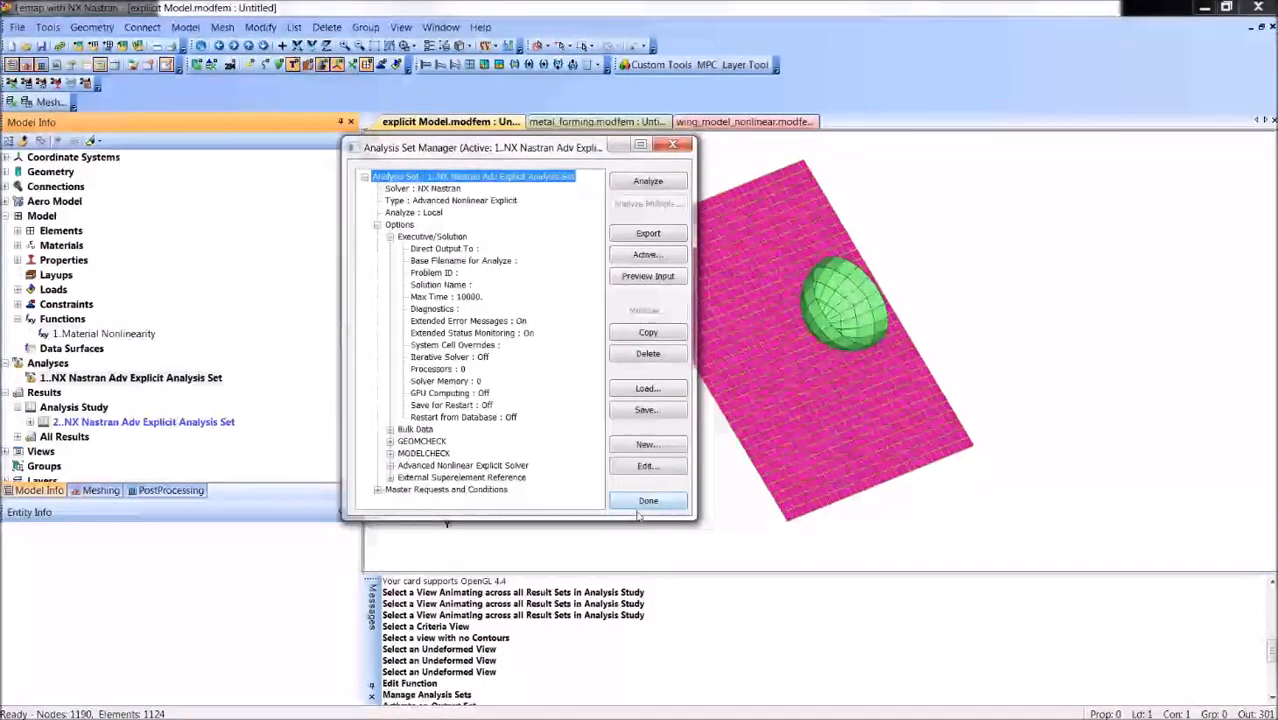
{"action": "left_click", "coordinate": [647, 503]}
Step: Switch the impact model to a criteria display of plate stress and animate its NX Nastran Adv Explicit Analysis Set study at an angle
{"action": "middle_click_drag", "start_coordinate": [647, 341], "coordinate": [812, 375]}
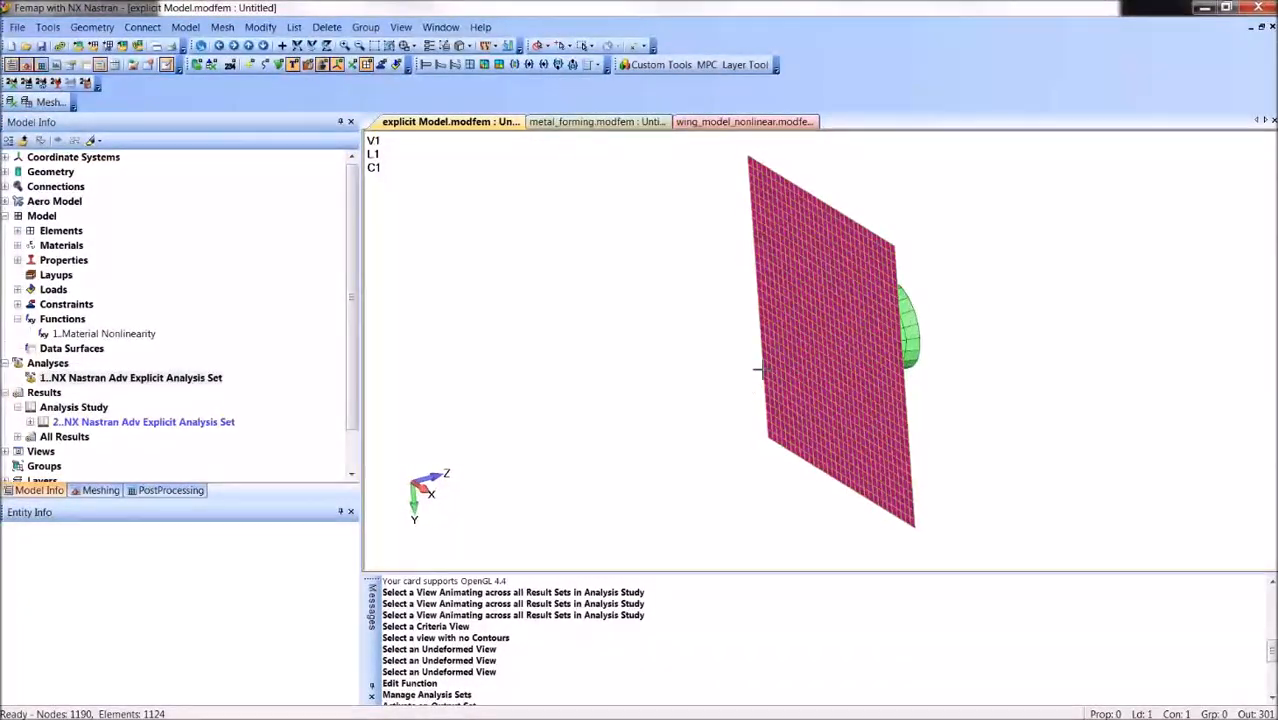
{"action": "left_click", "coordinate": [499, 64]}
{"action": "middle_click_drag", "start_coordinate": [712, 325], "coordinate": [648, 362]}
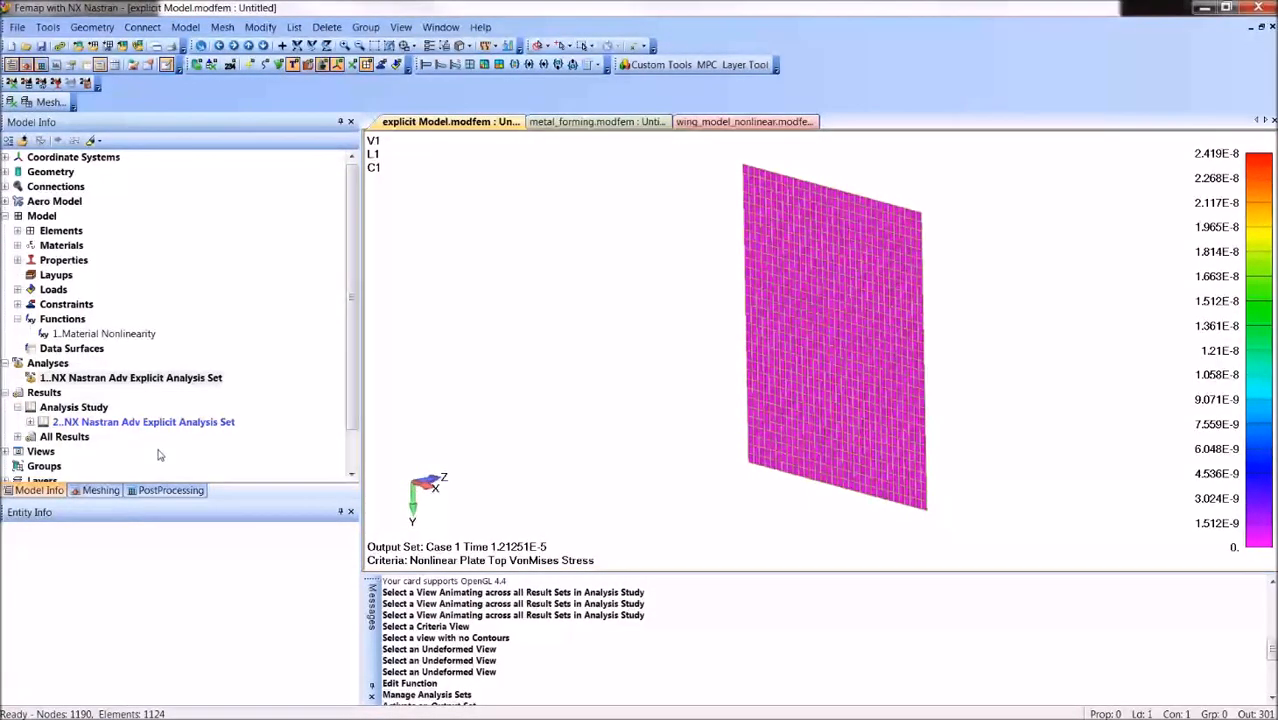
{"action": "right_click", "coordinate": [167, 424]}
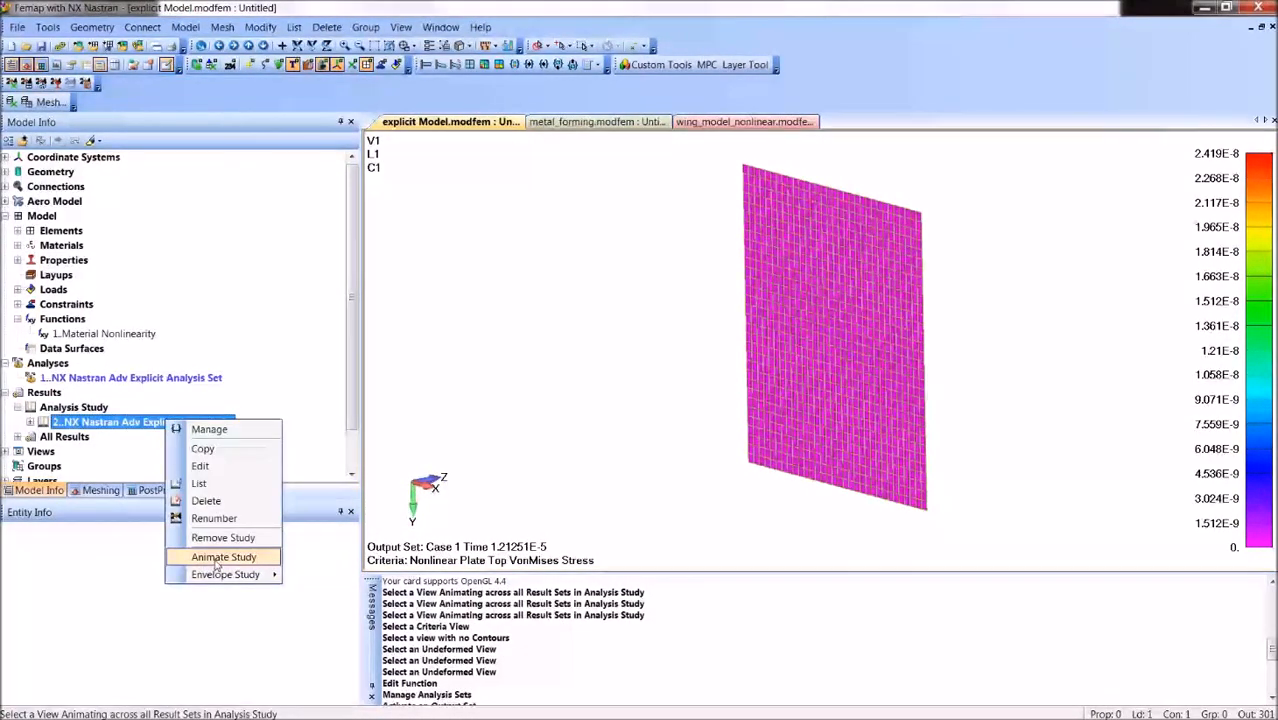
{"action": "left_click", "coordinate": [222, 556]}
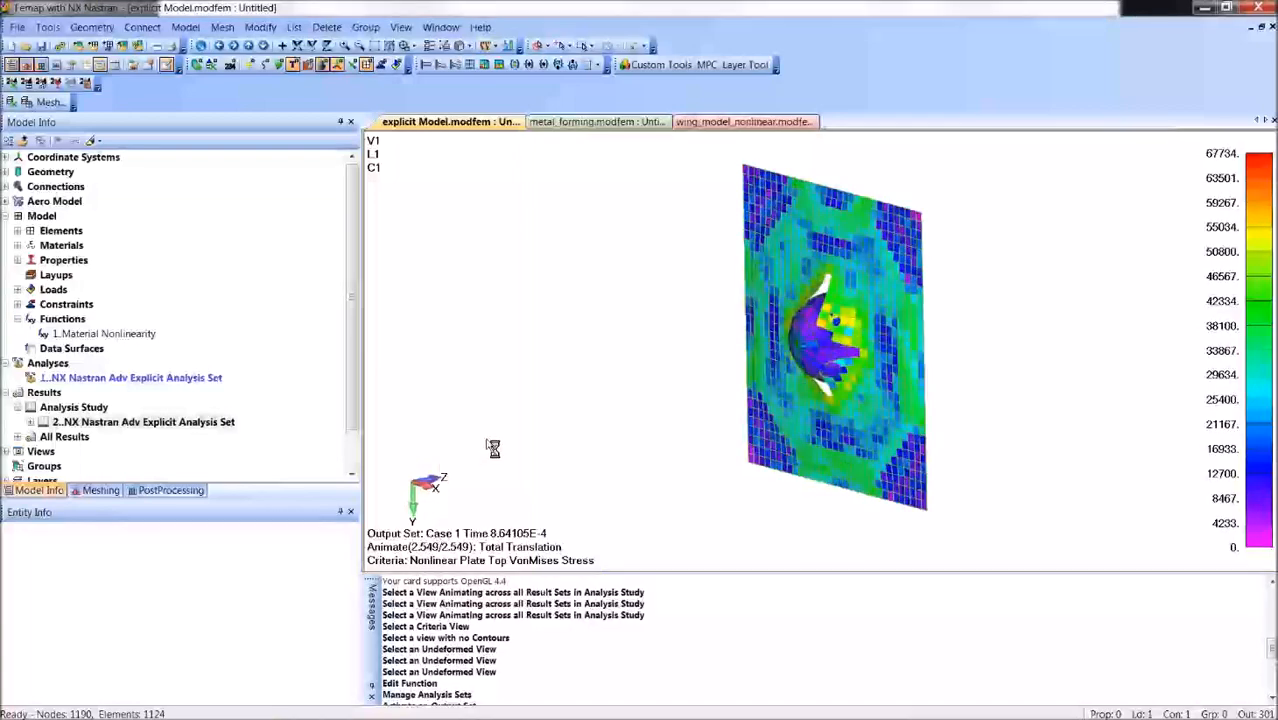
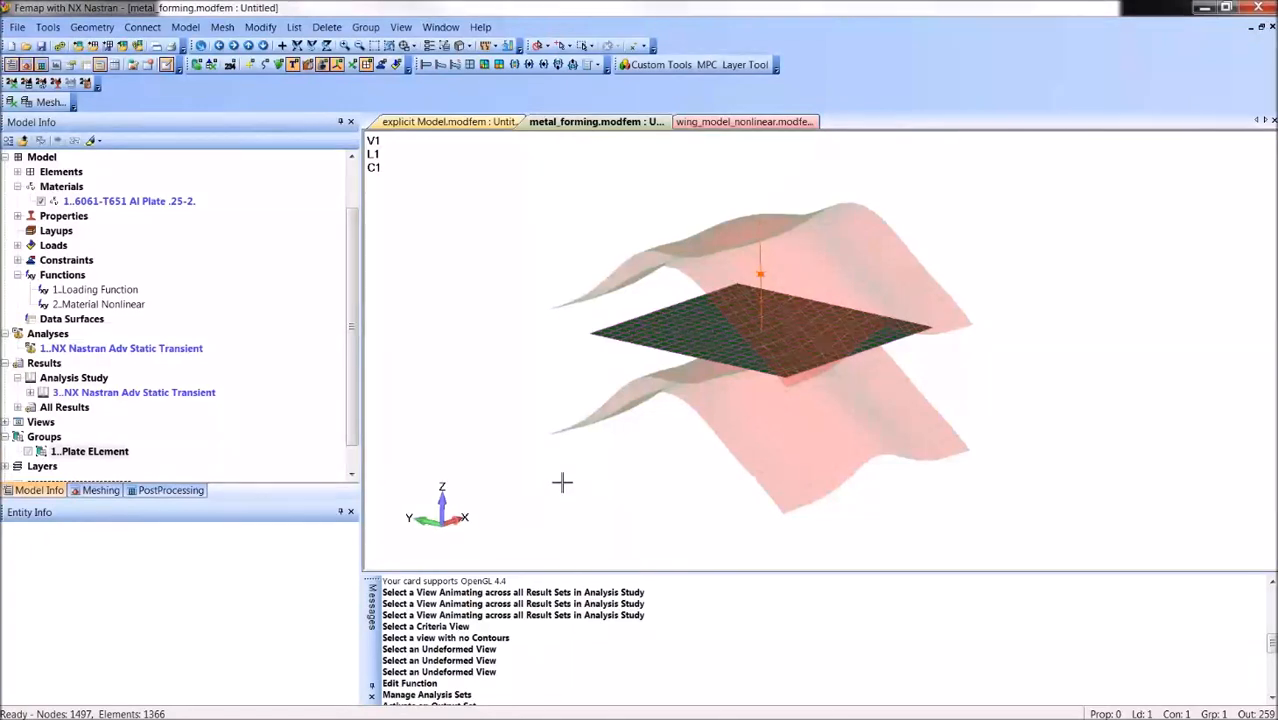
Step: Turn the metal forming model to a side view and animate its NX Nastran Adv Static Transient study
{"action": "middle_click_drag", "start_coordinate": [673, 394], "coordinate": [620, 438]}
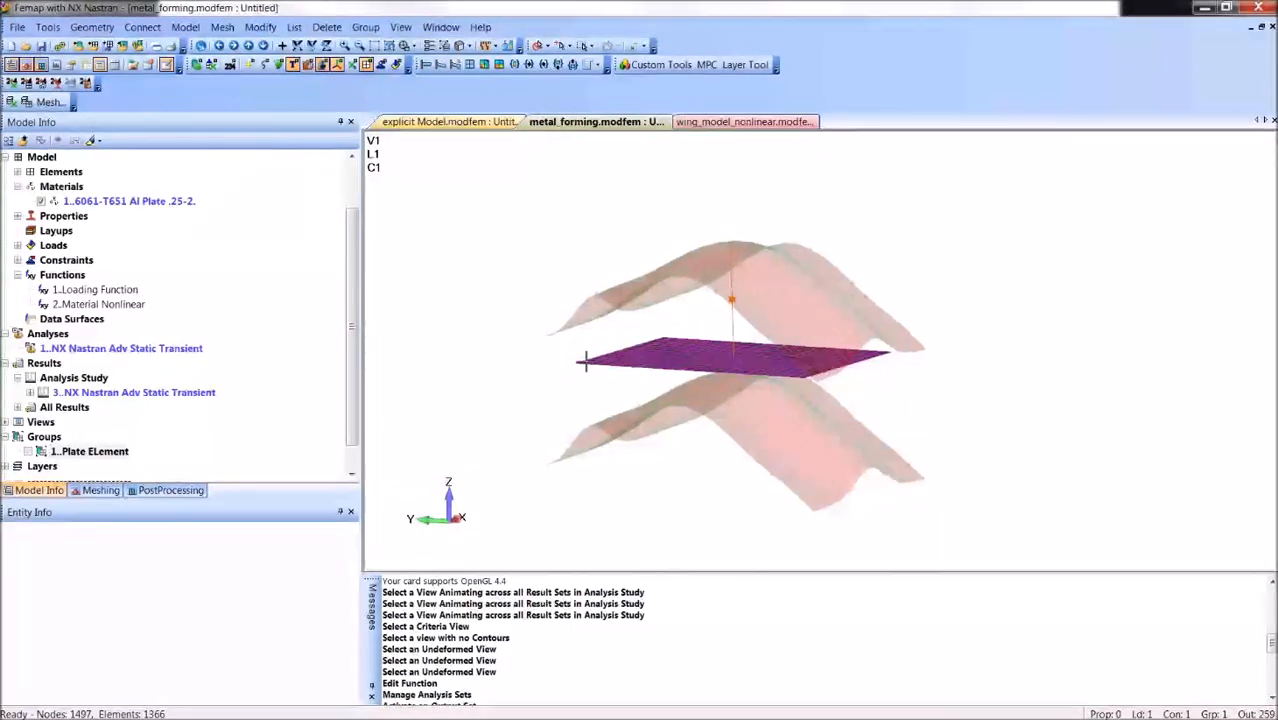
{"action": "middle_click_drag", "start_coordinate": [630, 336], "coordinate": [693, 356]}
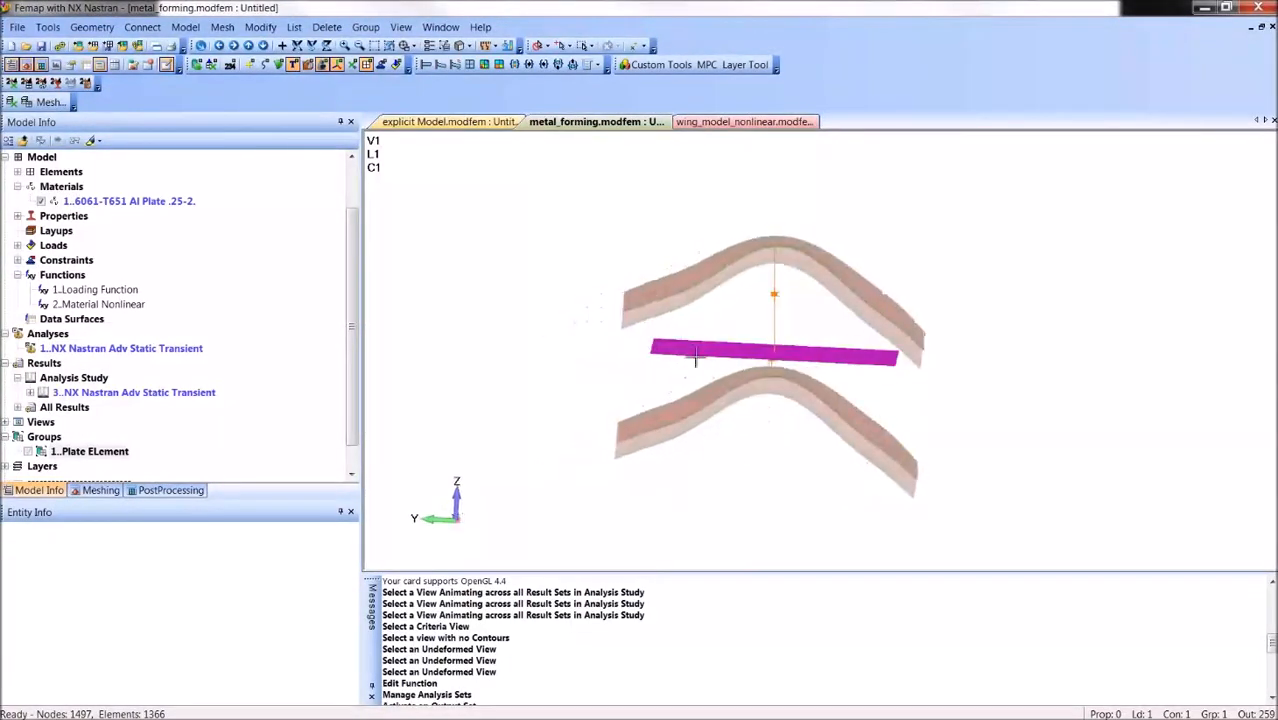
{"action": "right_click", "coordinate": [104, 393]}
{"action": "left_click", "coordinate": [160, 530]}
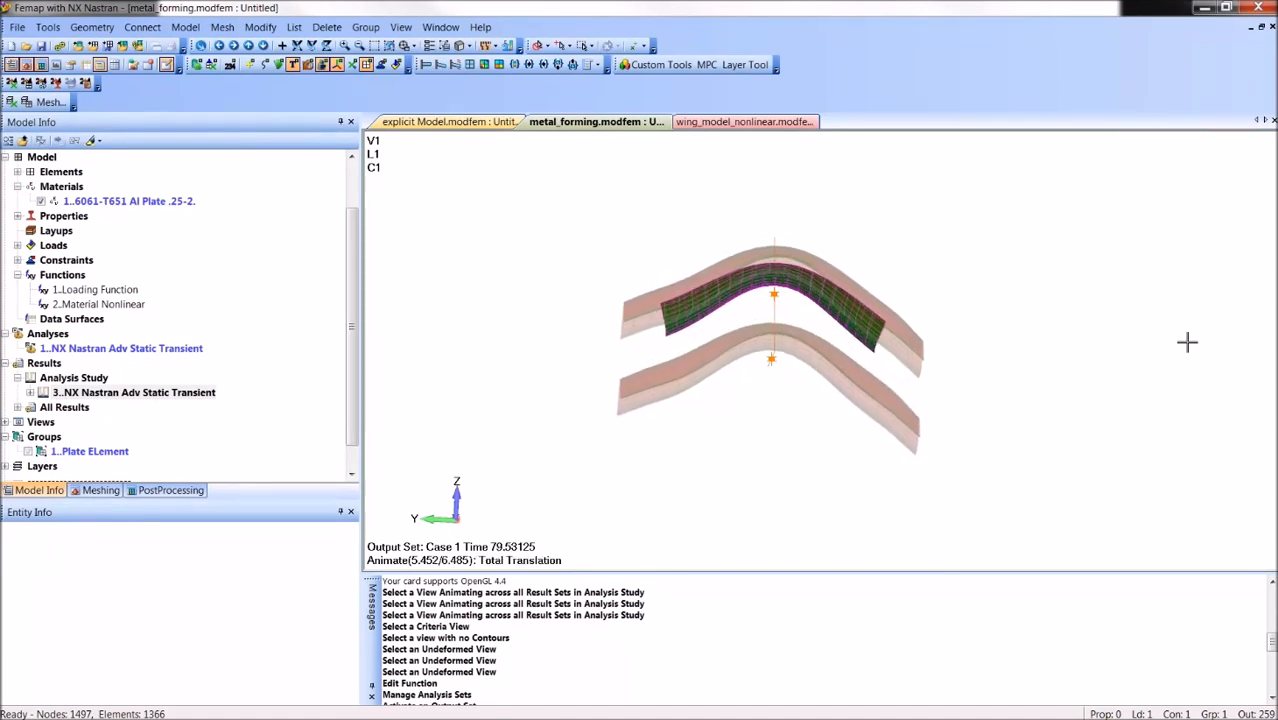
Step: Return to the explicit model, reset its display to a single output set animation, and animate the whole explicit study from an angle
{"action": "left_click", "coordinate": [470, 122]}
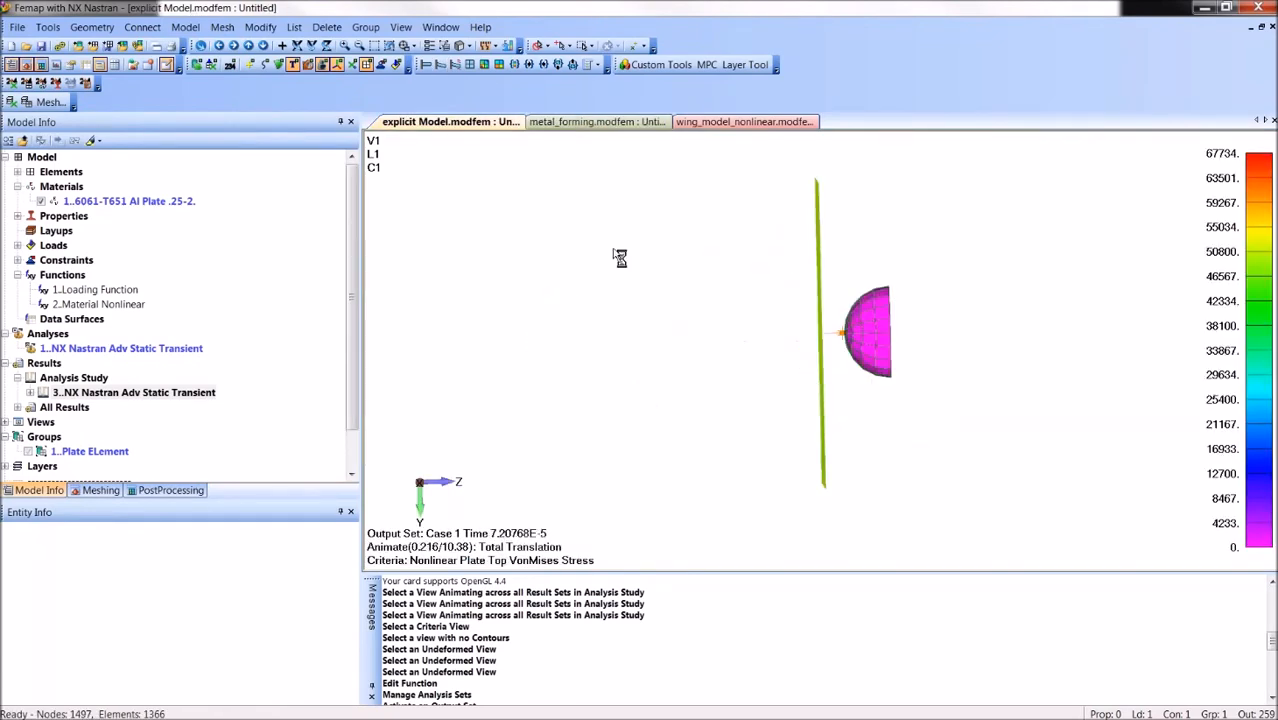
{"action": "left_click", "coordinate": [454, 65]}
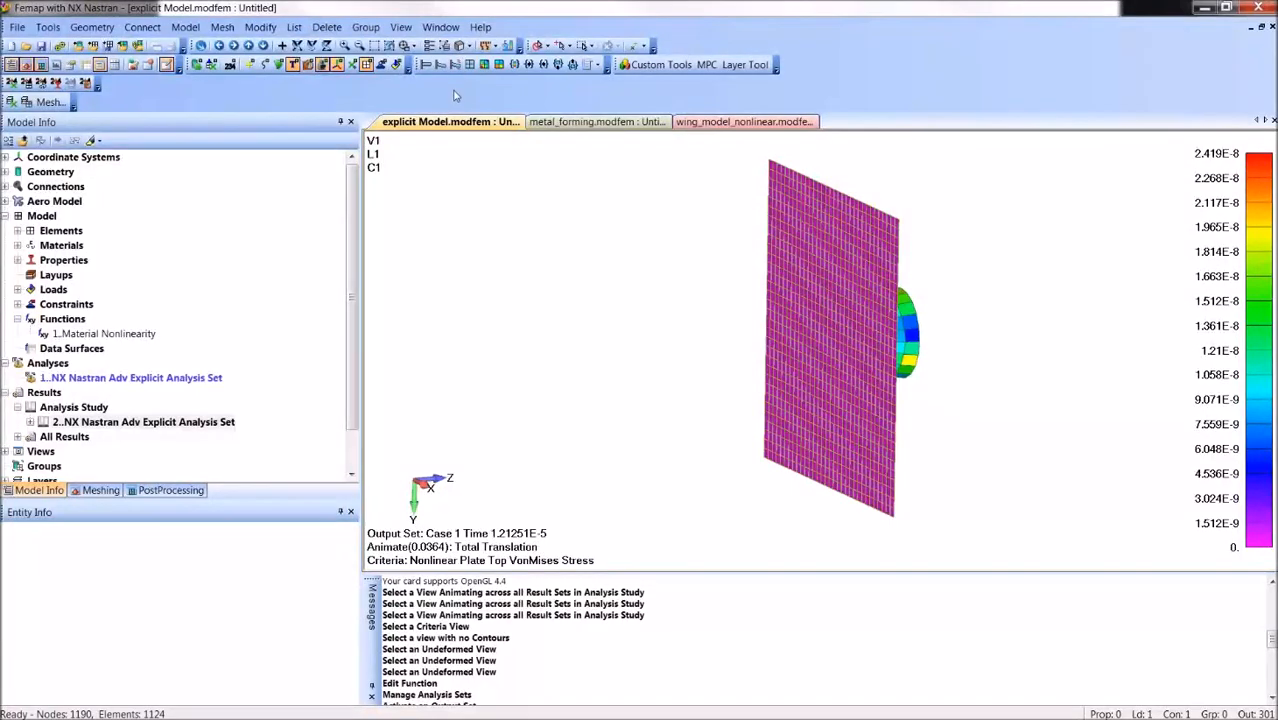
{"action": "middle_click_drag", "start_coordinate": [528, 250], "coordinate": [473, 429]}
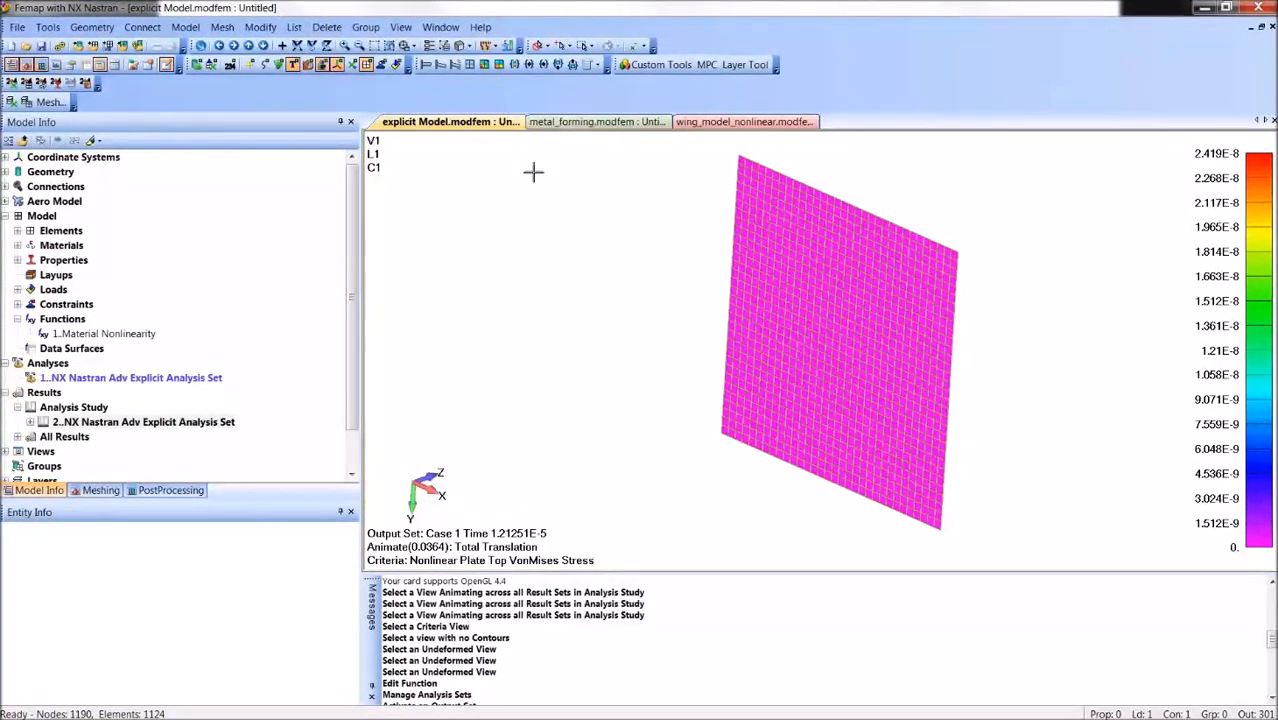
{"action": "right_click", "coordinate": [115, 422]}
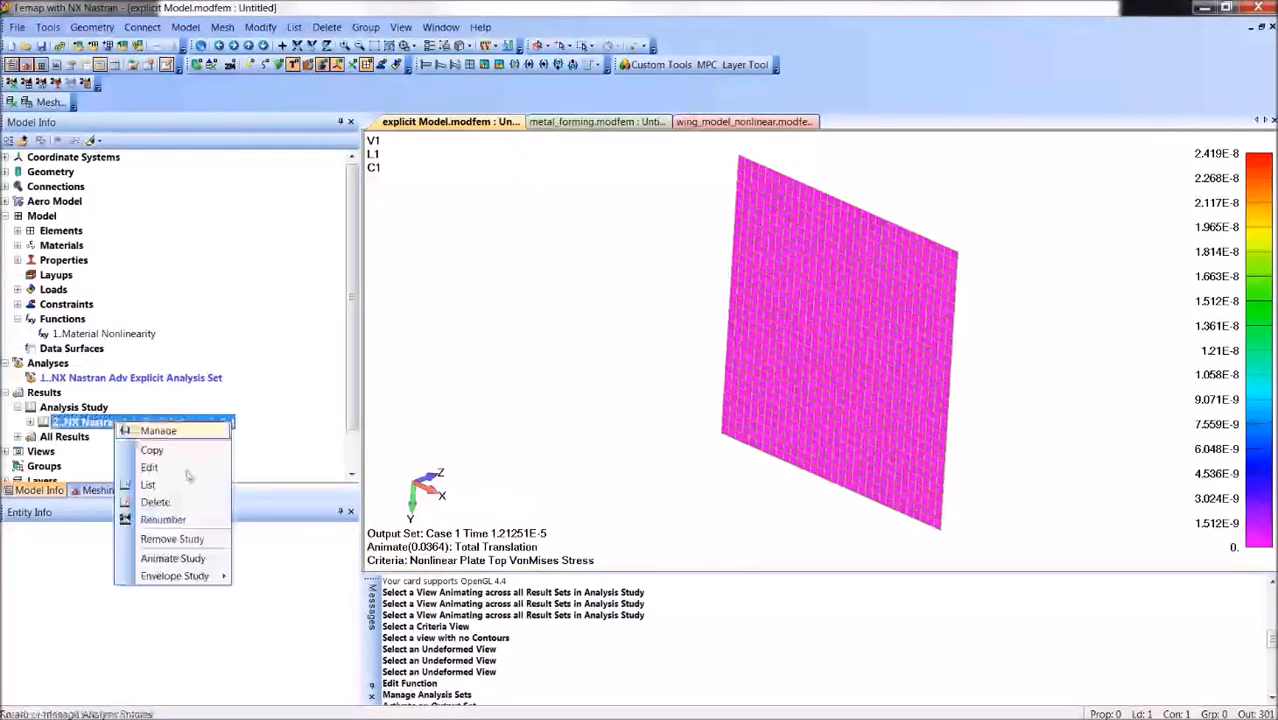
{"action": "left_click", "coordinate": [170, 557]}
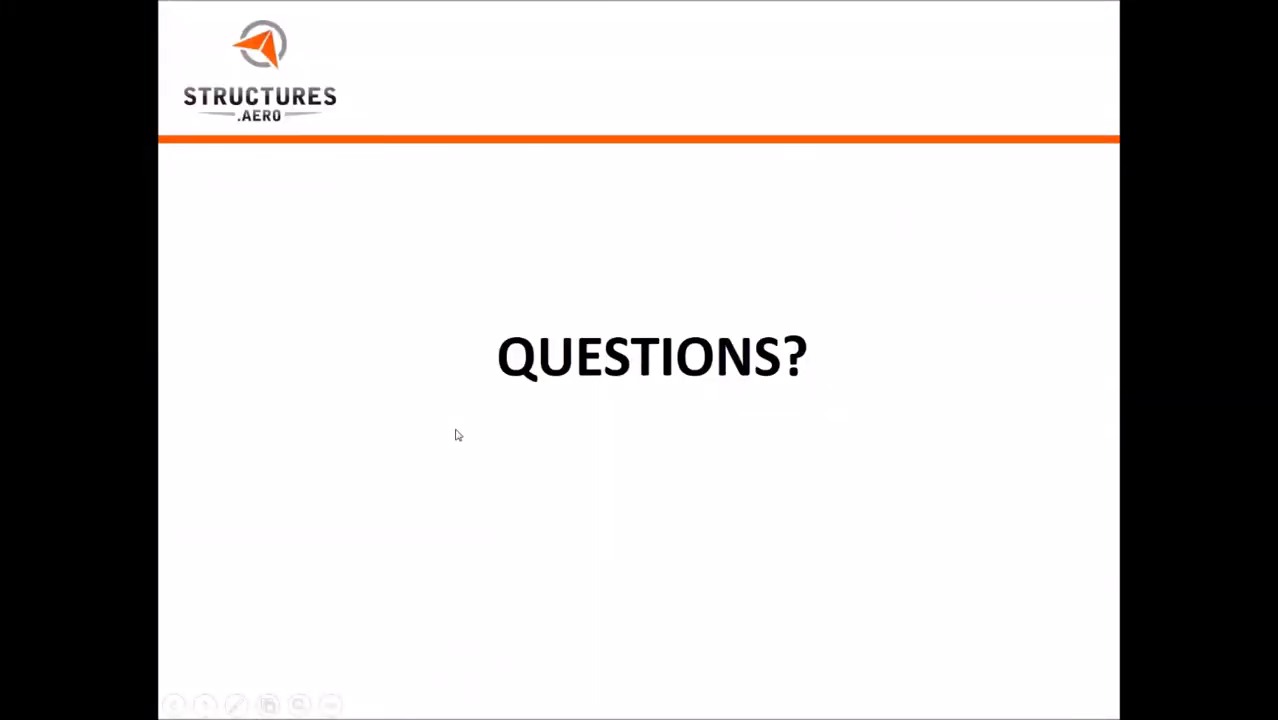
{"action": "left_click", "coordinate": [457, 435]}
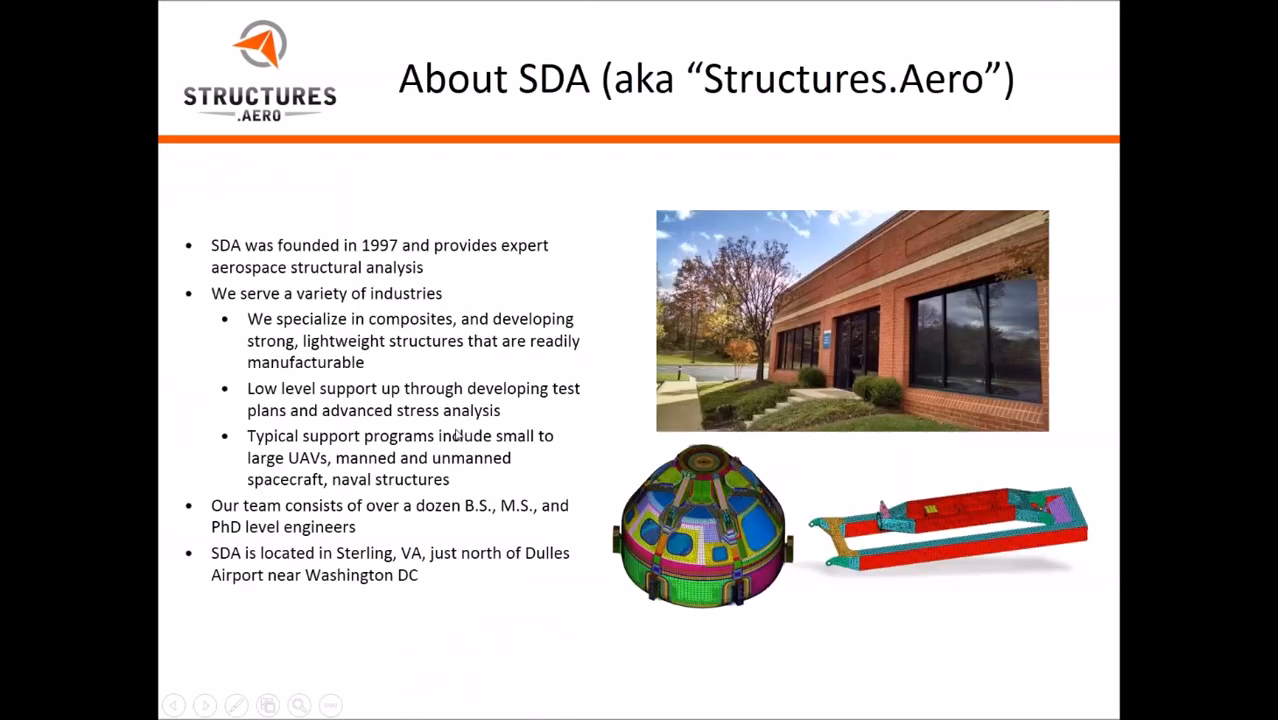